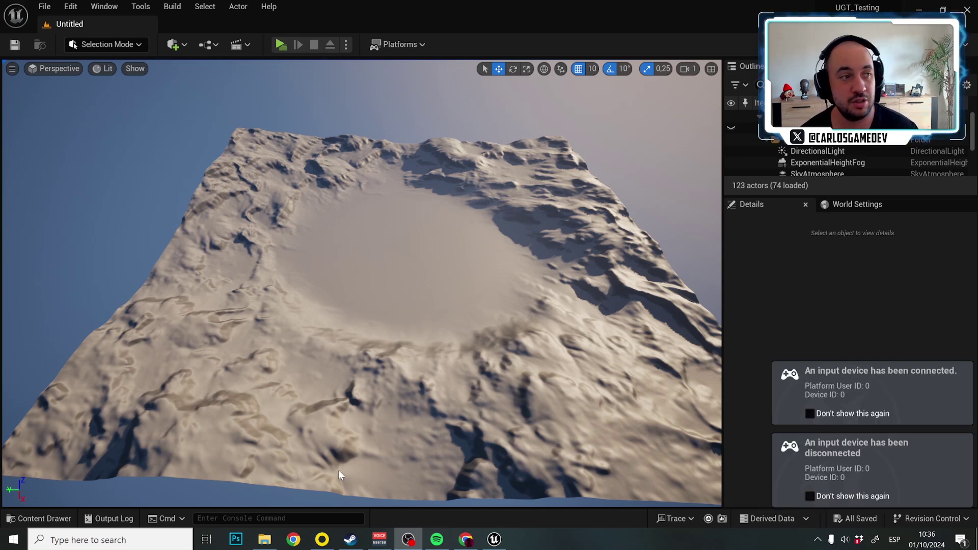
Step: Load UGT_MainMenuMap from UltraGameTemplate/Maps through File > Open Level
click(44, 6)
mouse_move(104, 75)
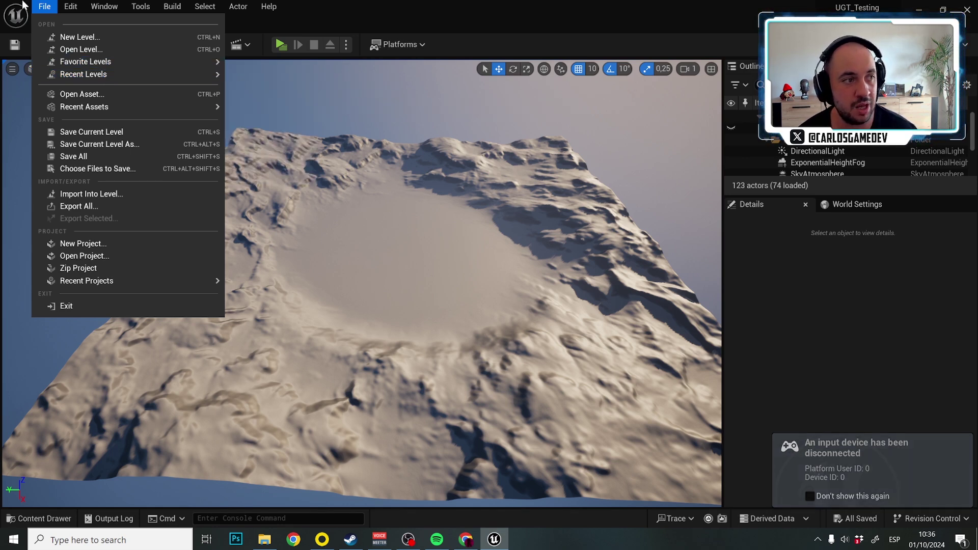
click(81, 49)
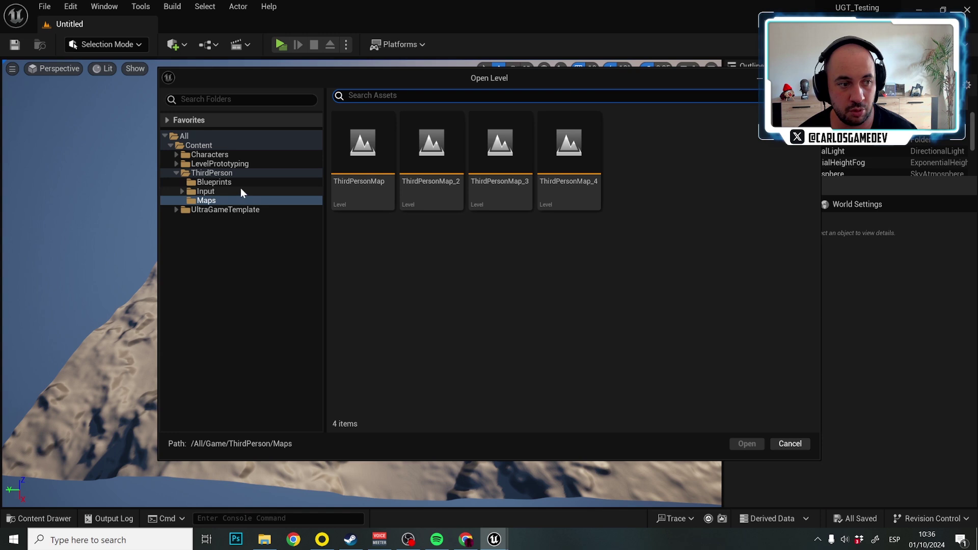
click(217, 210)
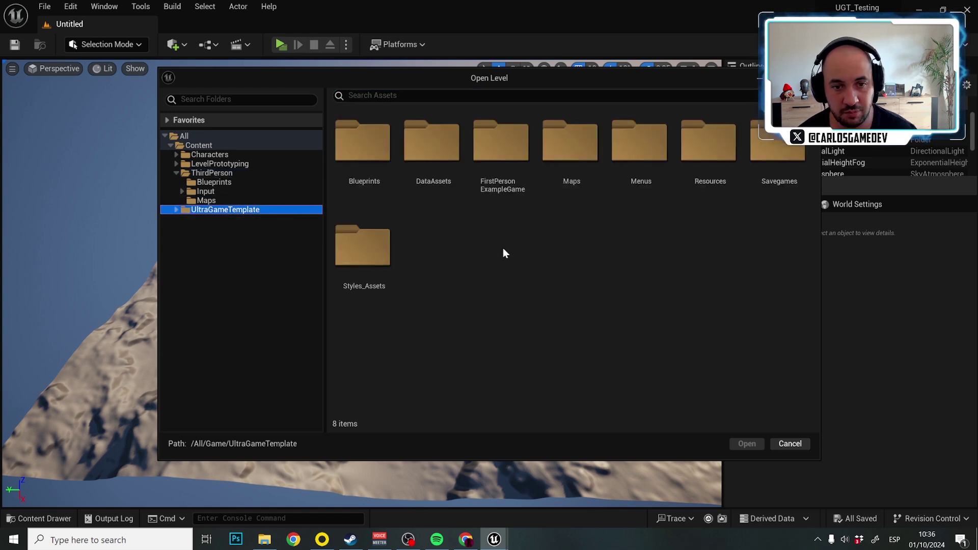
double_click(662, 157)
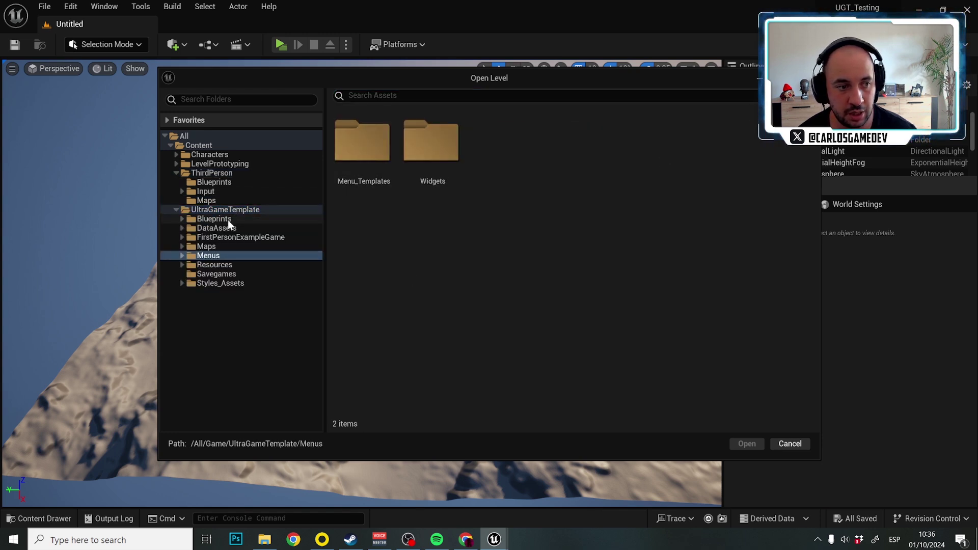
click(226, 245)
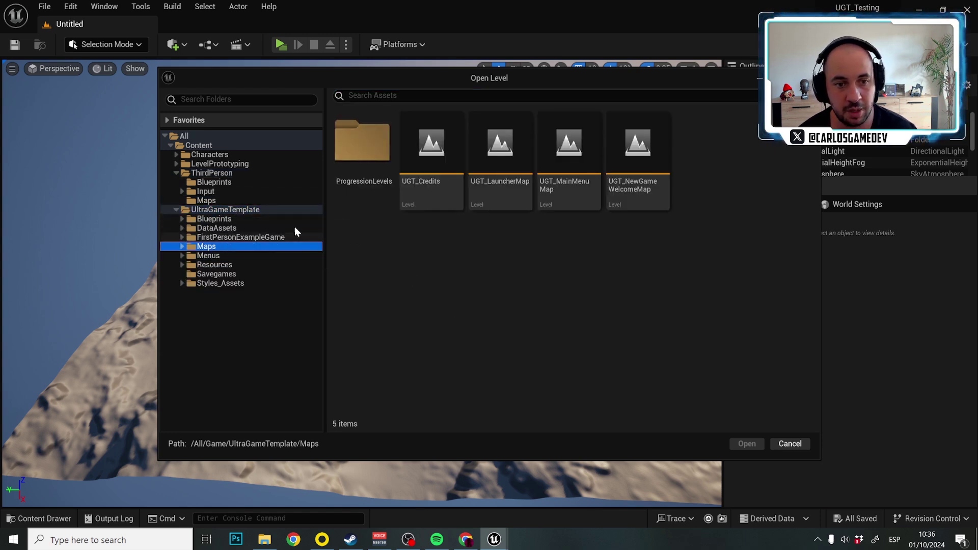
click(543, 189)
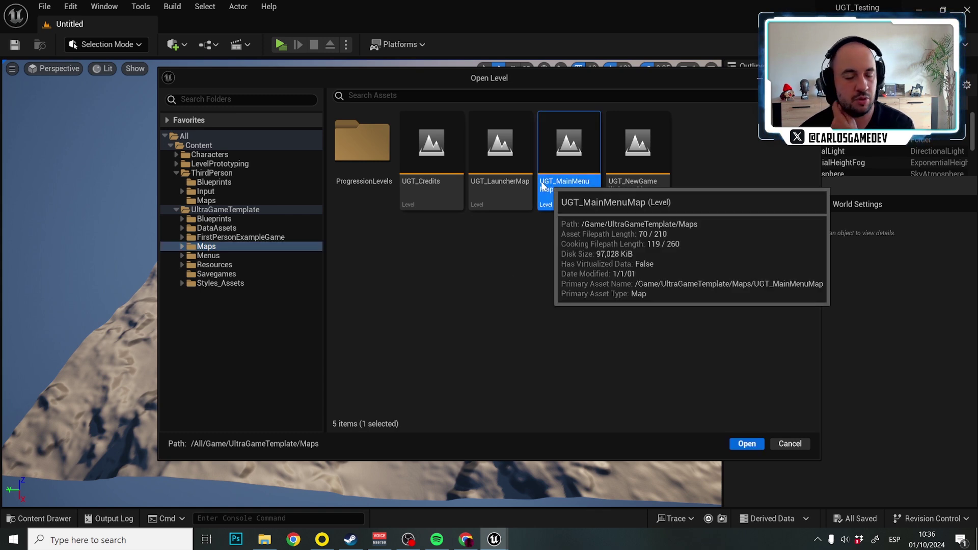
key(Return)
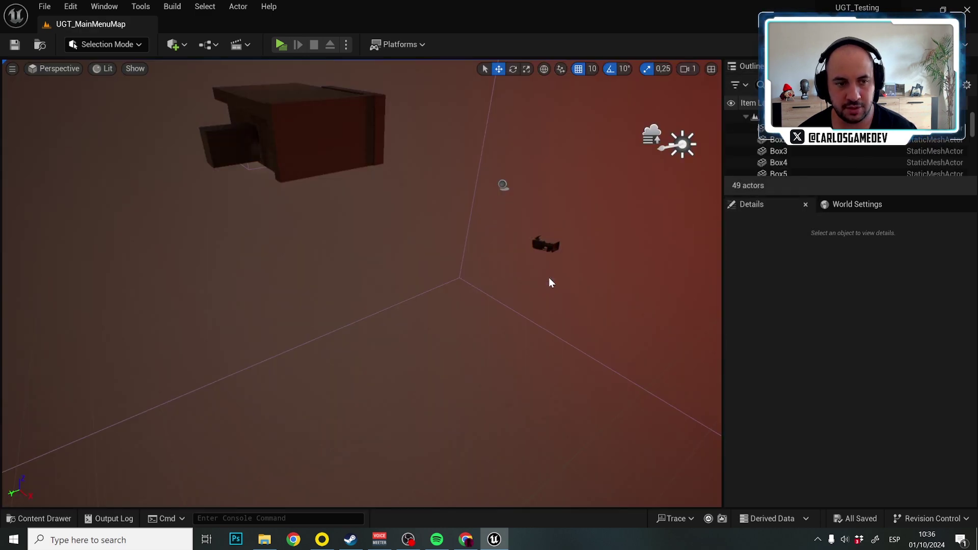
Step: Orbit the menu scene and run a quick Play preview of the current main menu
right_drag(454, 311, 306, 66)
click(281, 46)
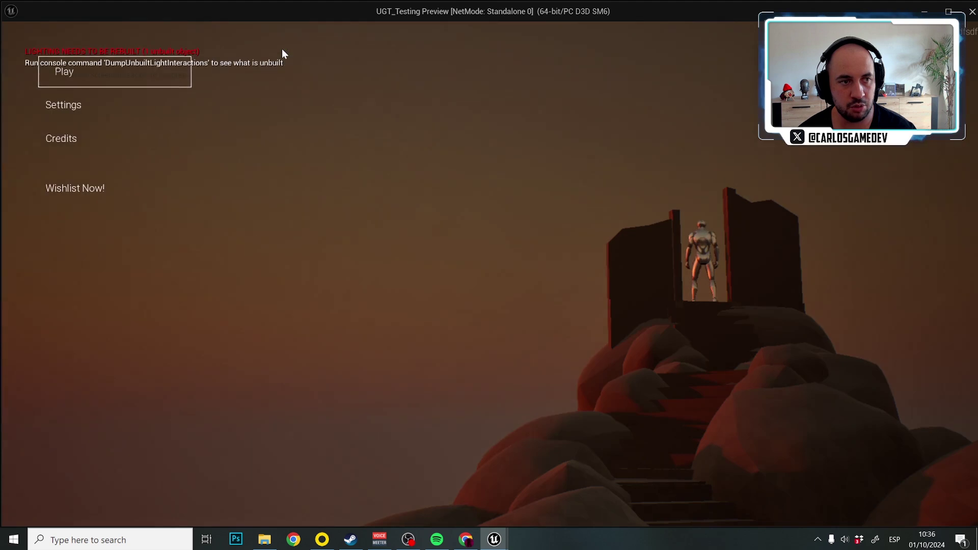
key(Escape)
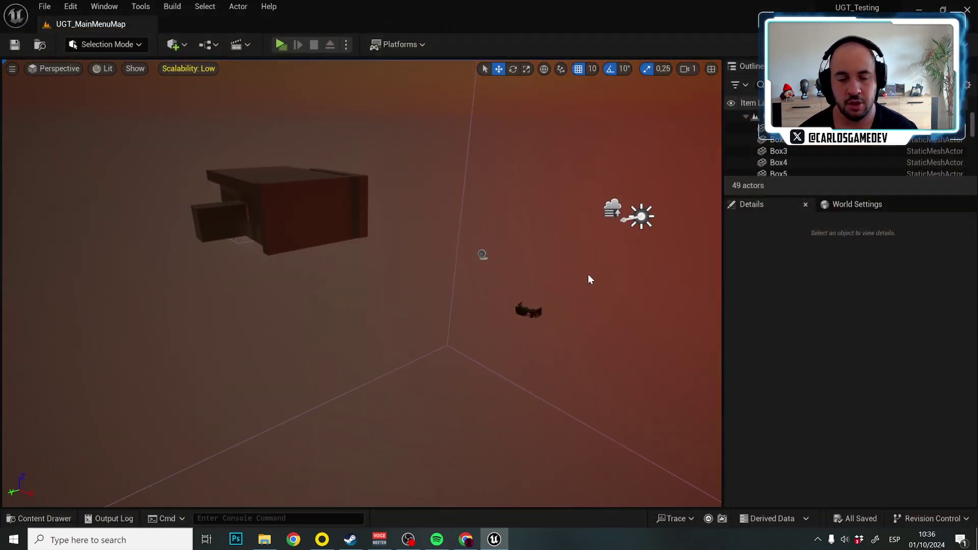
Step: Open the Content Drawer and browse to the UltraGameTemplate folder
key(ctrl+space)
scroll(108, 438, up, 2)
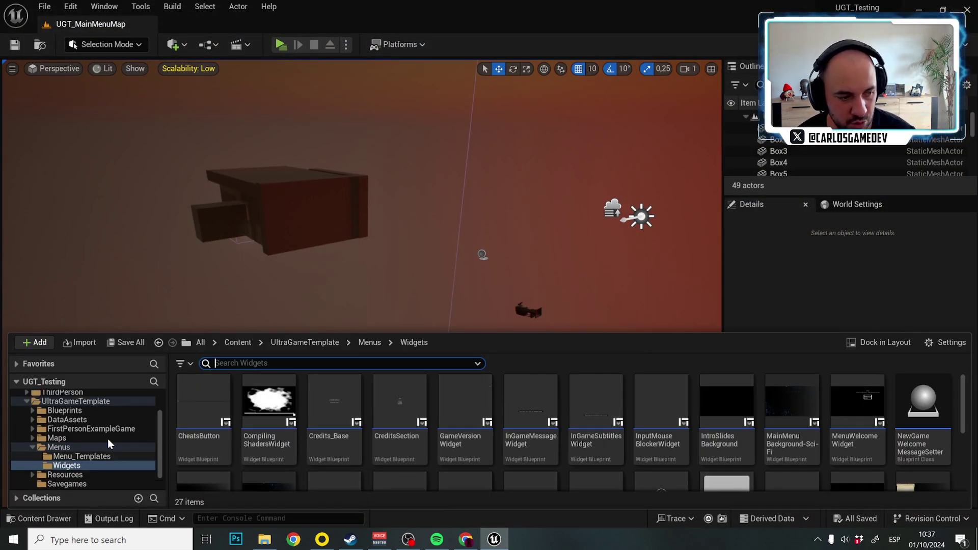
click(77, 419)
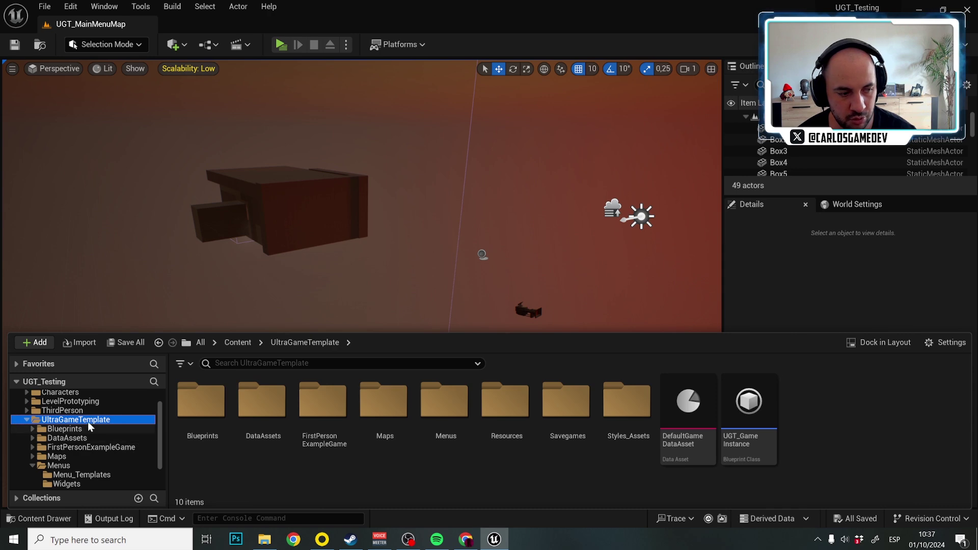
Step: Open DefaultGameDataAsset, set UI Menus Style to SciFi-ButtonsStyleDataAsset, save, and preview it
click(683, 411)
double_click(683, 411)
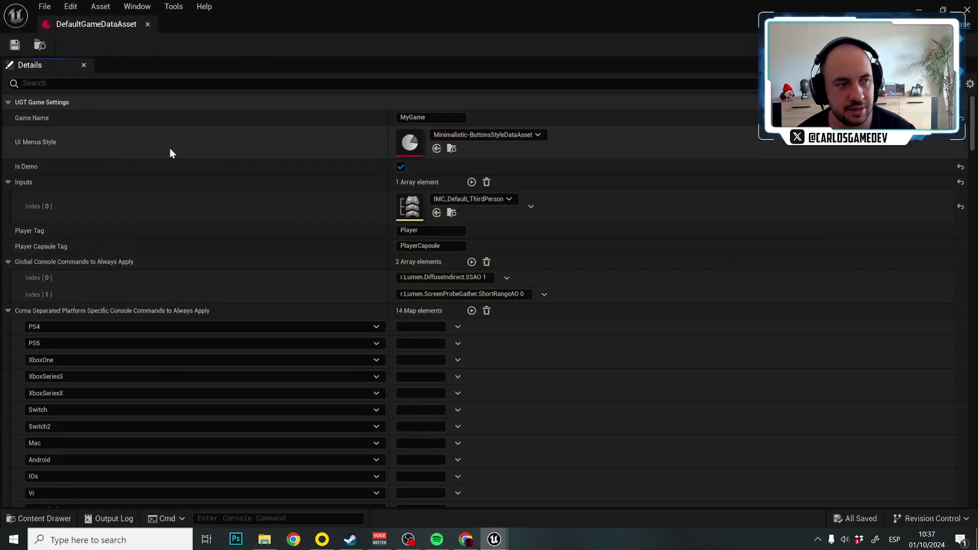
click(523, 137)
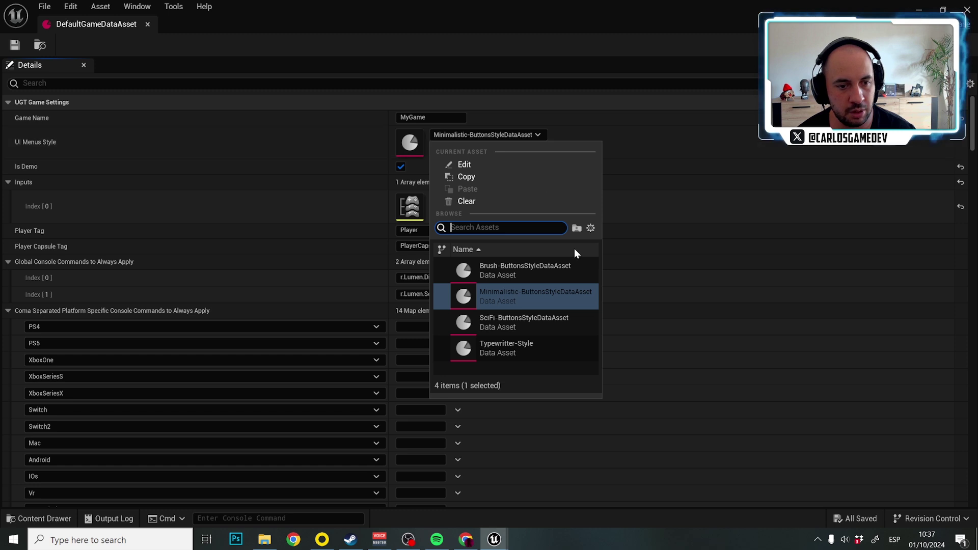
click(524, 320)
click(12, 48)
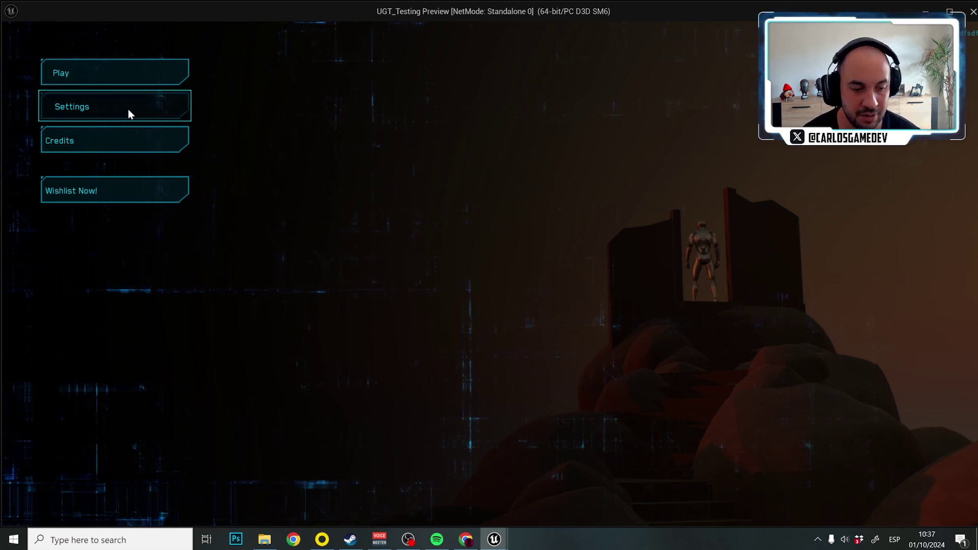
key(Escape)
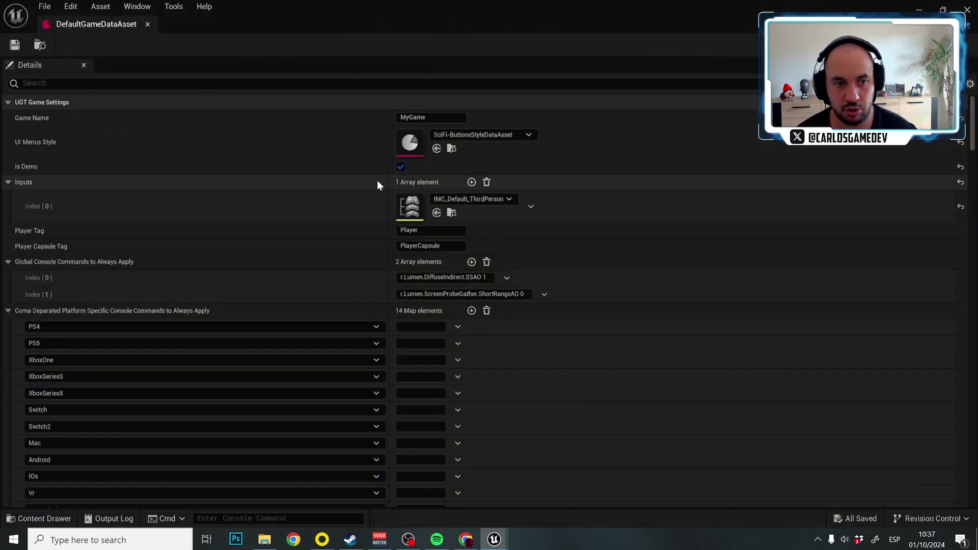
Step: Browse to the folder holding the current SciFi-Buttons menu style asset
click(453, 150)
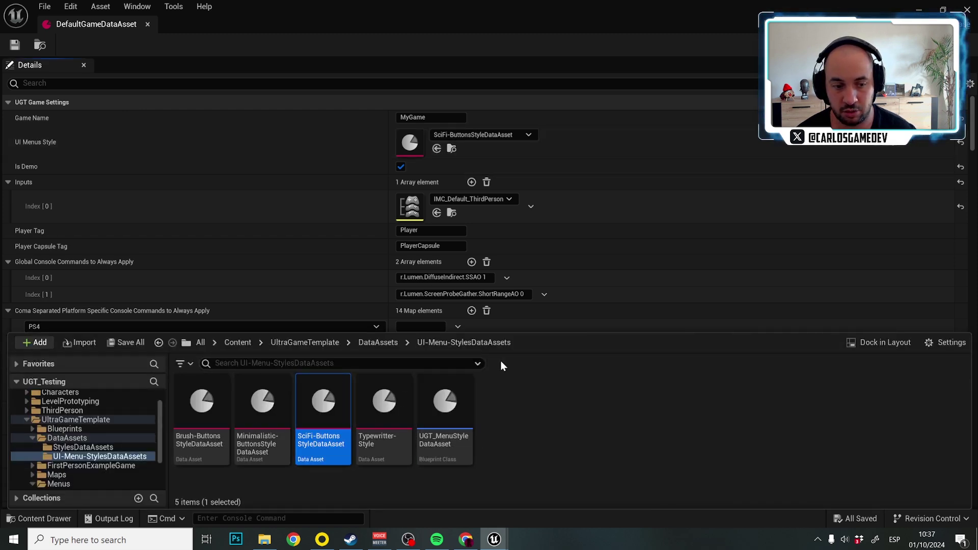
right_click(441, 405)
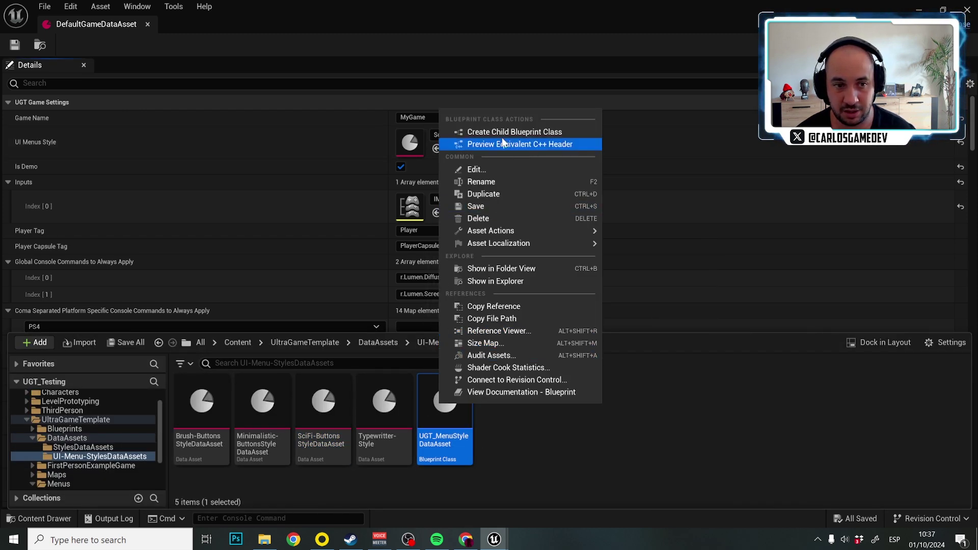
click(564, 457)
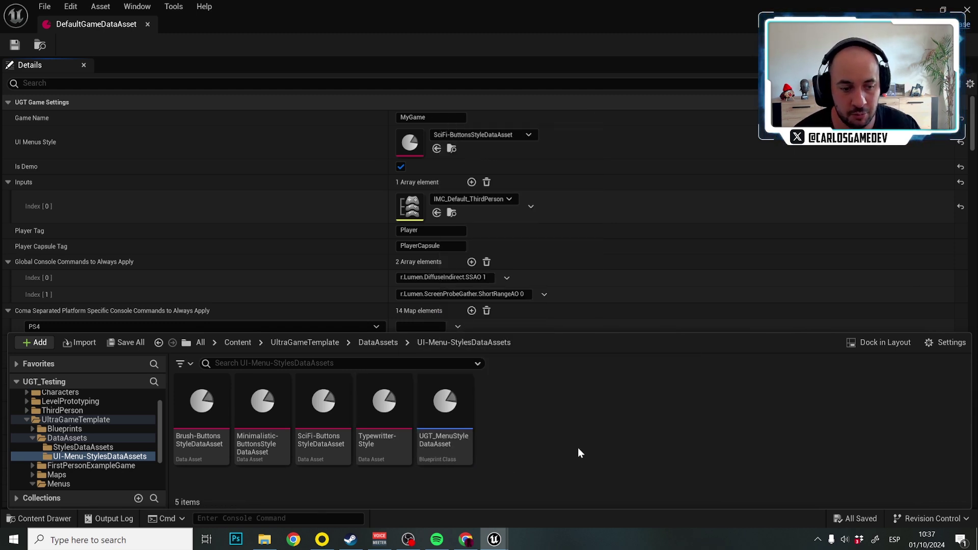
Step: Duplicate SciFi-ButtonsStyleDataAsset as 'MyStyle' and save all assets
right_click(321, 391)
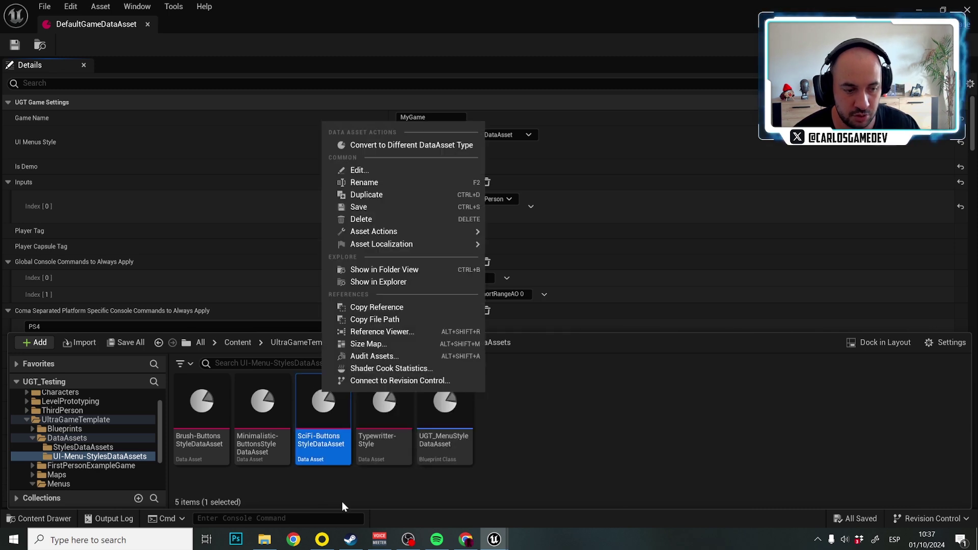
click(352, 196)
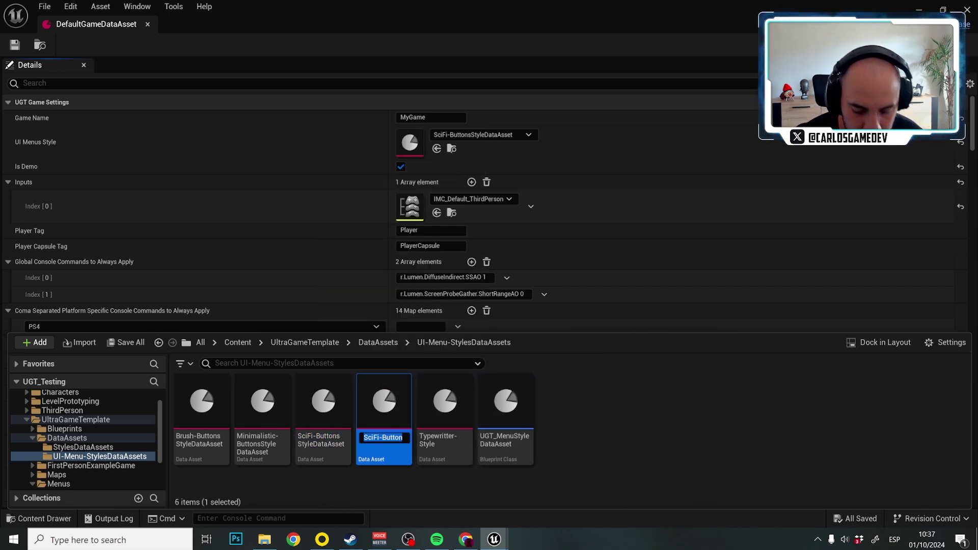
text(MyStyl)
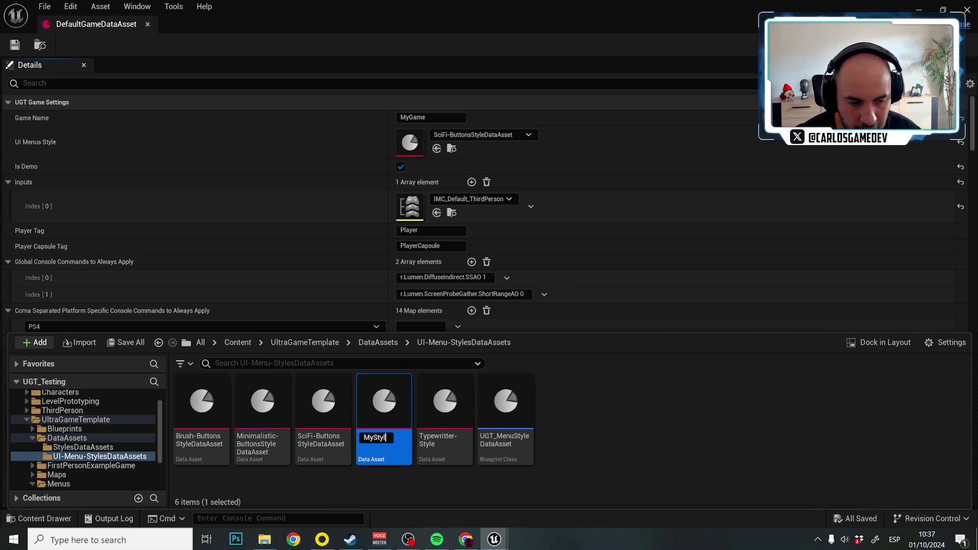
text(e)
key(Return)
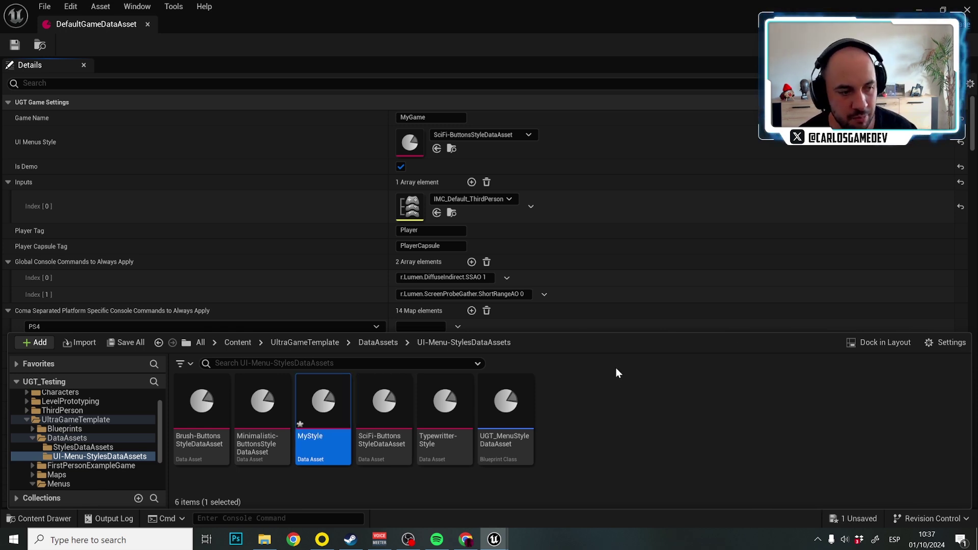
click(127, 348)
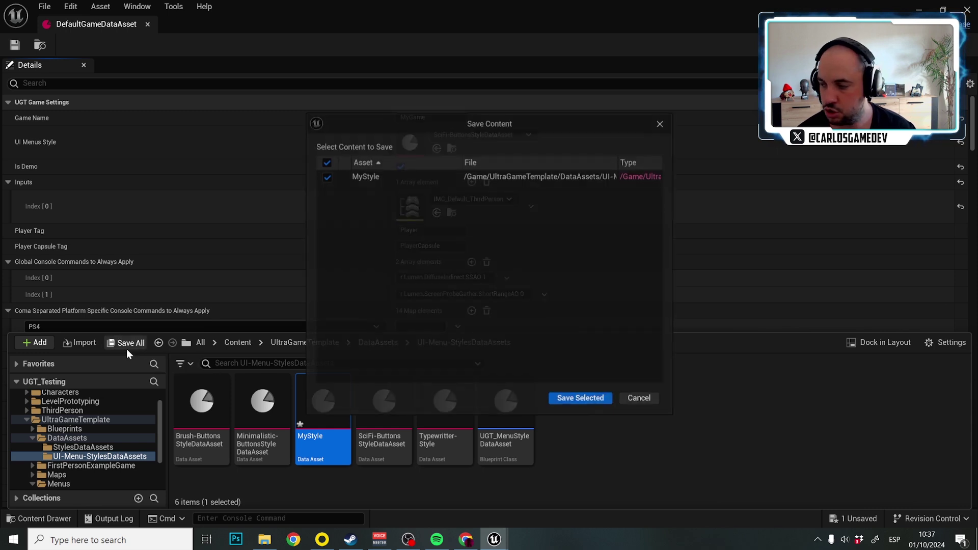
Step: Confirm saving MyStyle, then choose MyStyle as UI Menus Style and save DefaultGameDataAsset
click(586, 400)
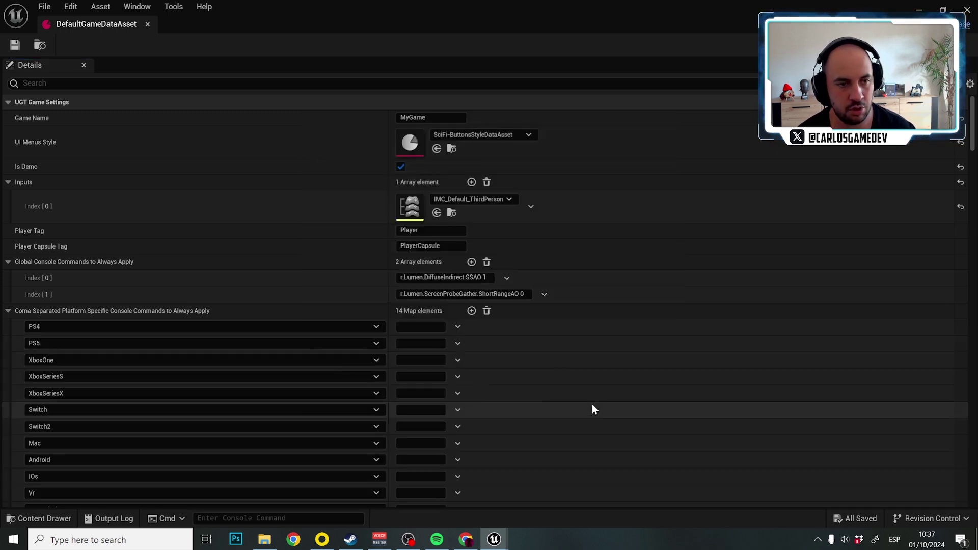
click(508, 136)
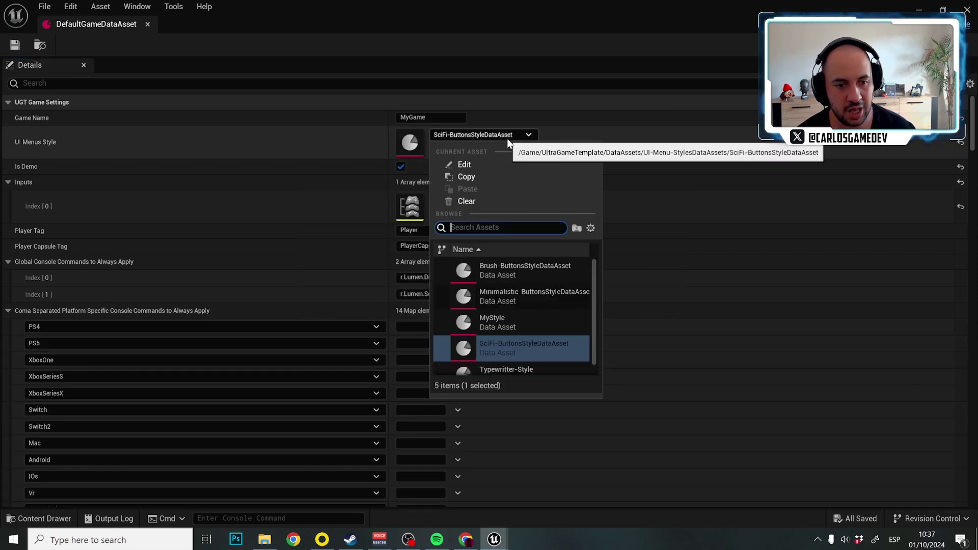
click(497, 326)
click(19, 45)
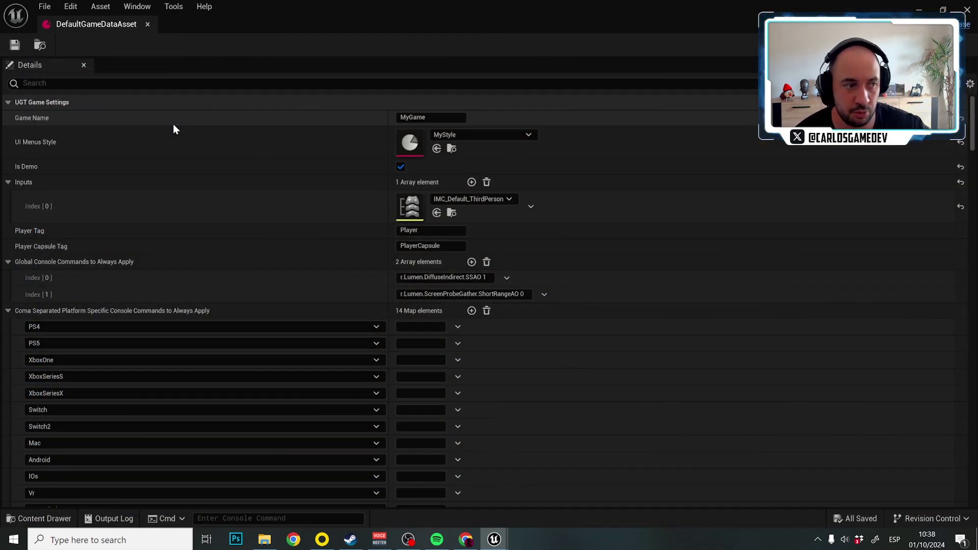
Step: Set MyStyle's Button Hover Material to M_Hover_Flipbook_Master_style_1_Inst and save
double_click(410, 143)
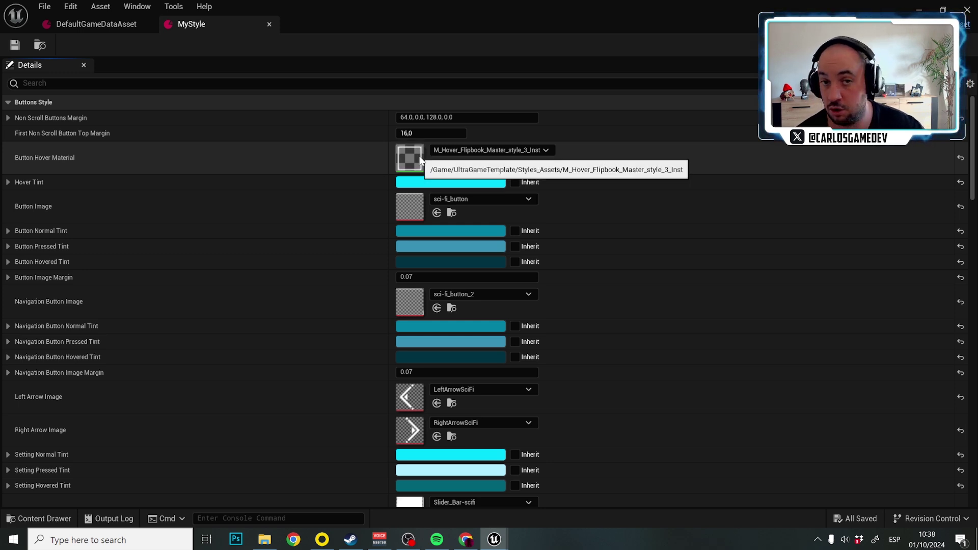
click(458, 150)
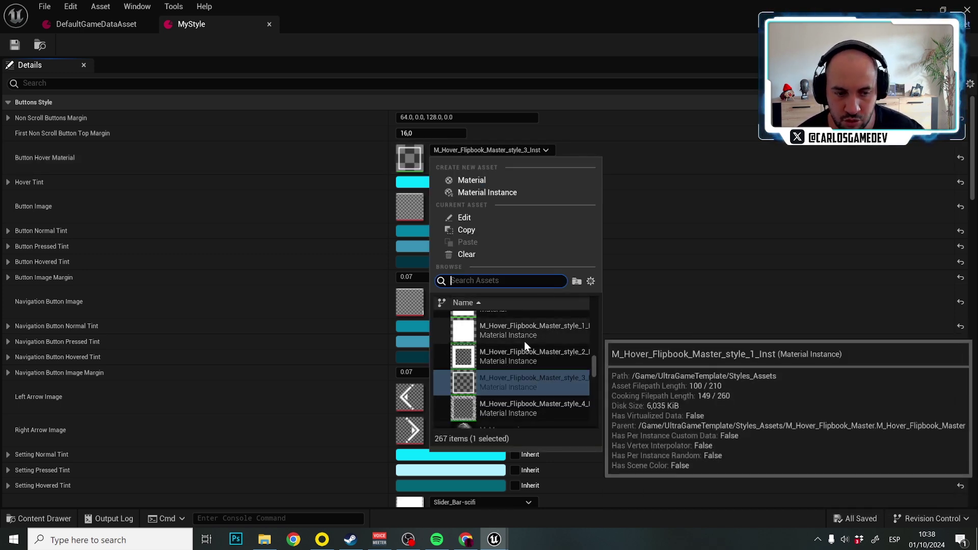
click(491, 350)
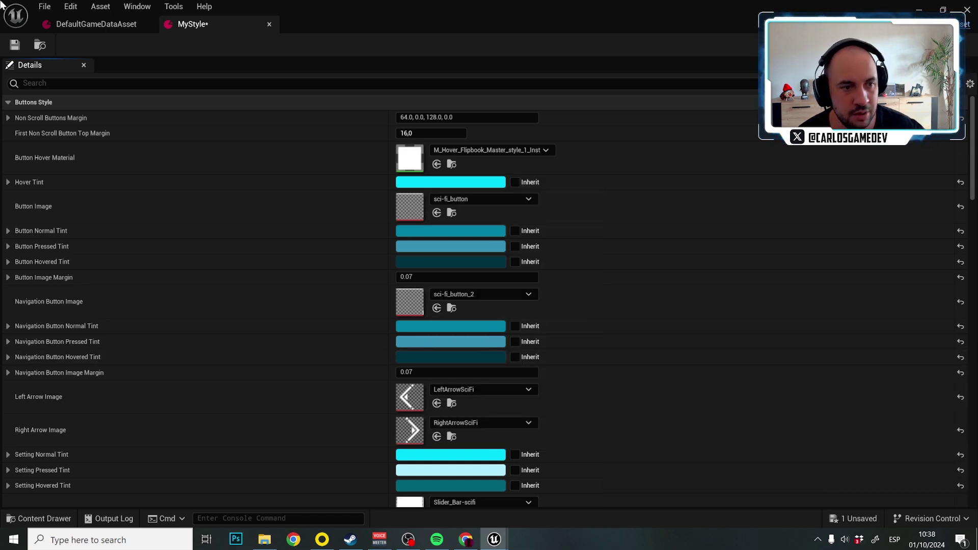
click(15, 44)
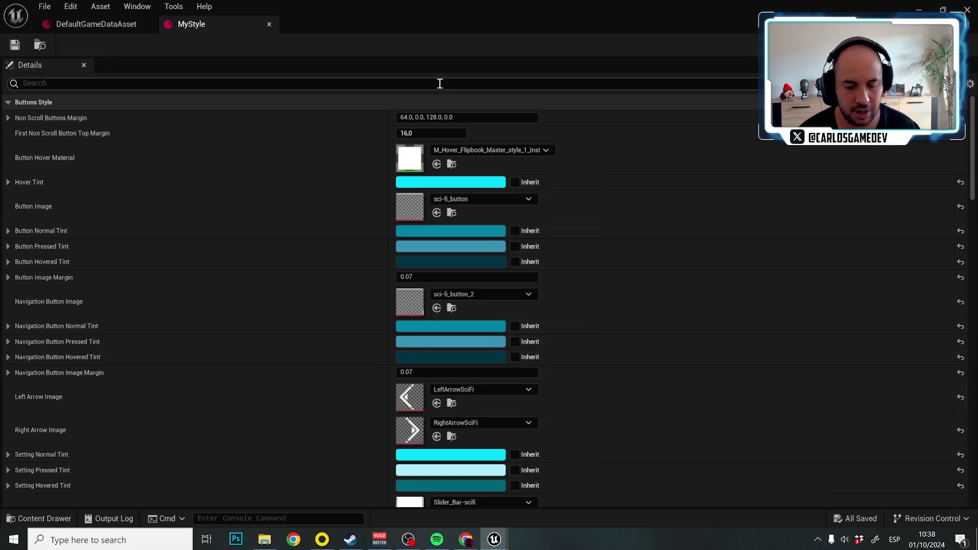
Step: Preview the game and move focus between menu buttons to see the hover effect
key(alt+Tab)
key(Down)
key(Down)
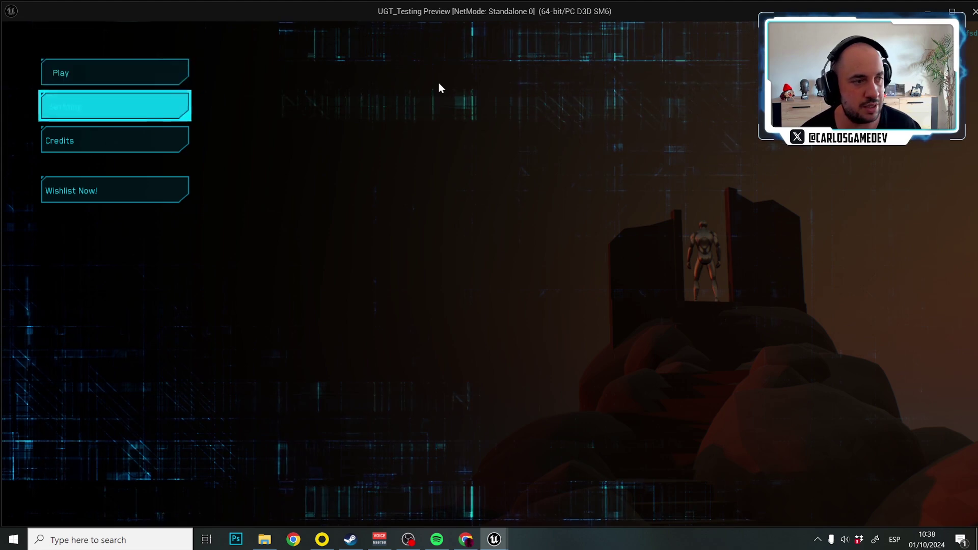
key(Up)
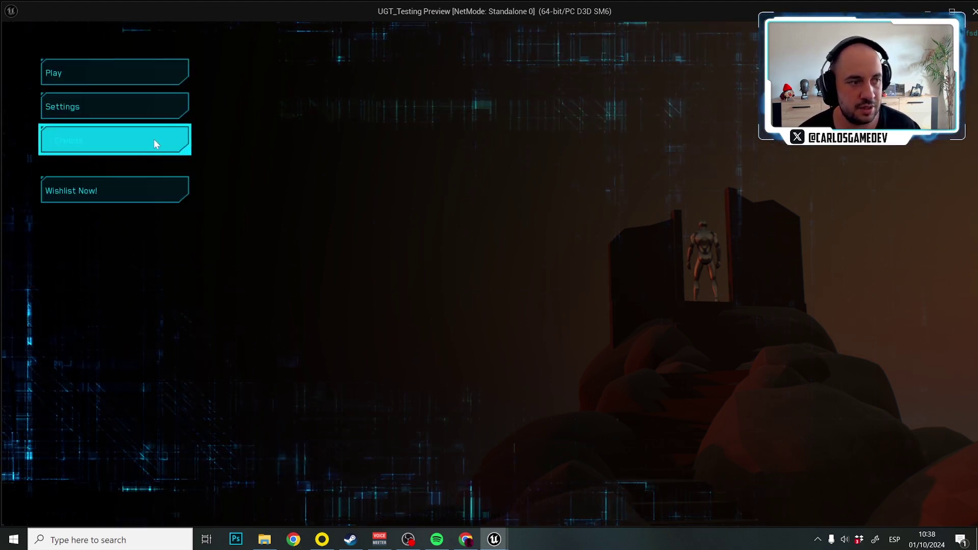
Step: Change MyStyle's Hover Tint to dark red (V 0.312) and save the asset
key(alt+Tab)
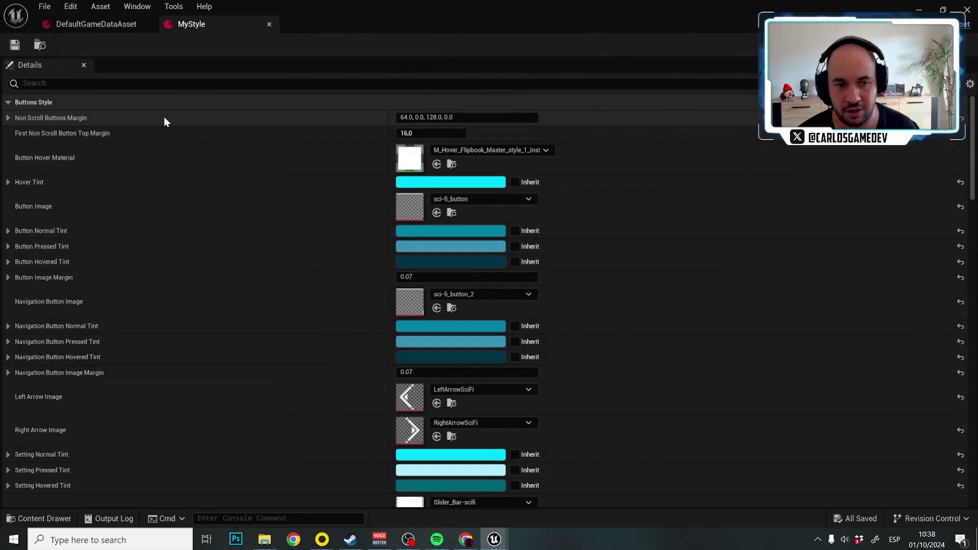
click(428, 182)
drag(531, 301, 592, 277)
mouse_move(634, 406)
mouse_down()
mouse_move(604, 406)
mouse_move(641, 421)
mouse_up()
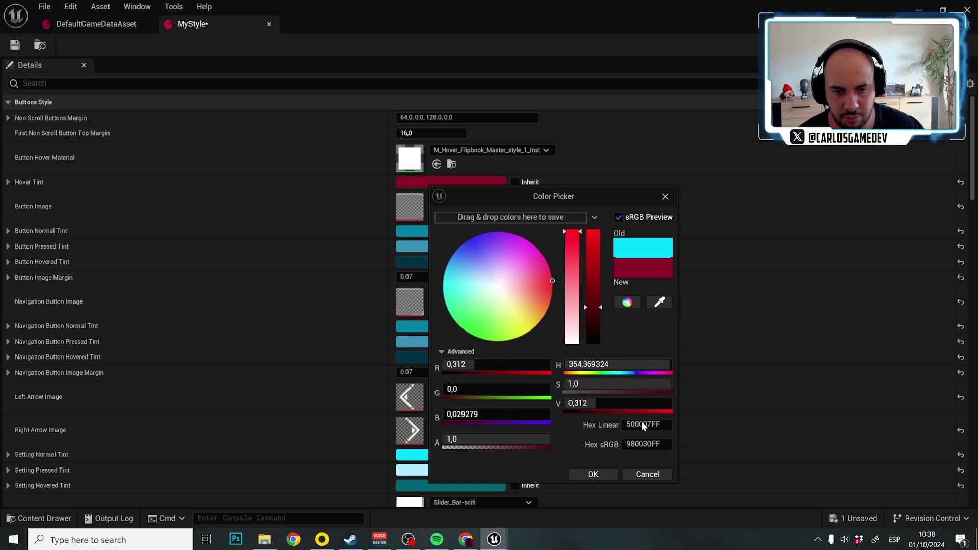
click(602, 478)
click(15, 45)
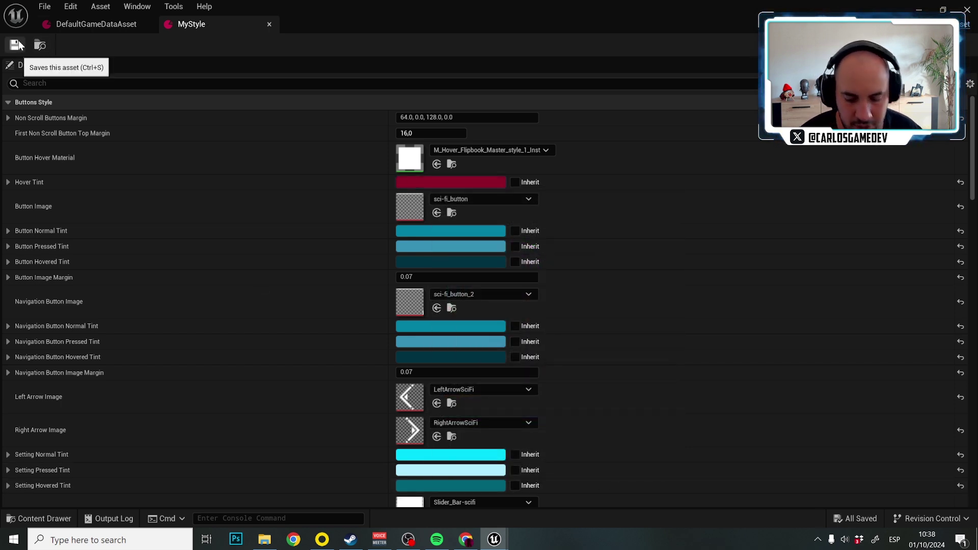
Step: Preview the menu and step through buttons to check the red hover highlight
key(alt+Tab)
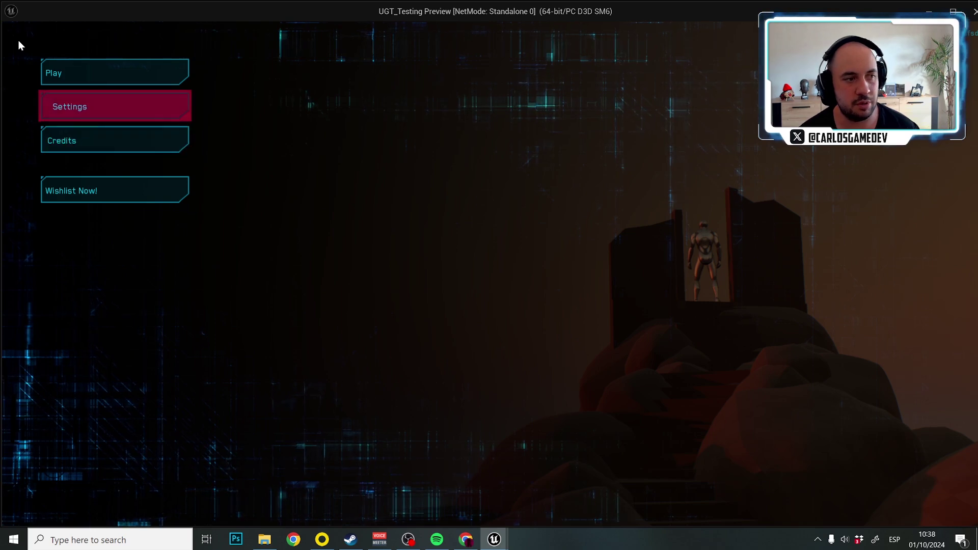
key(Up)
key(Up)
key(Down)
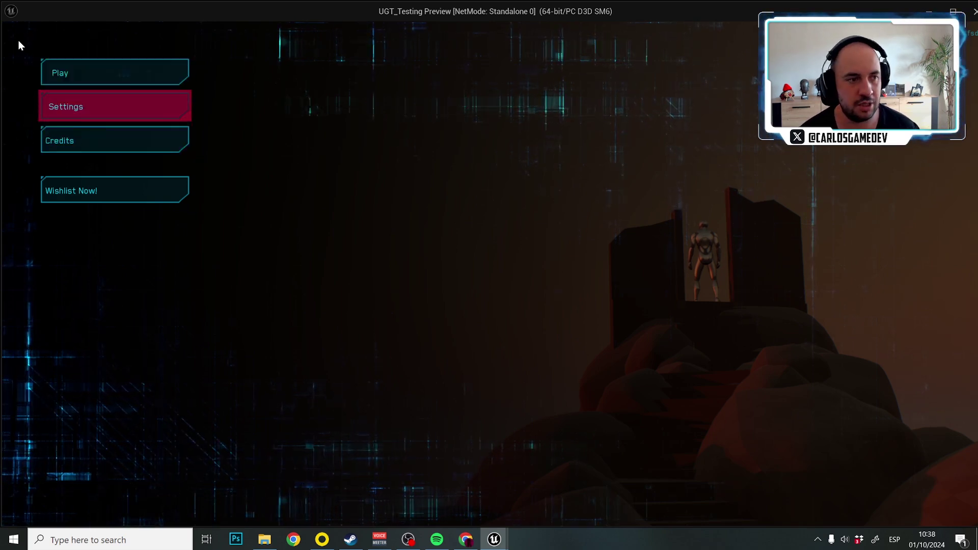
key(Escape)
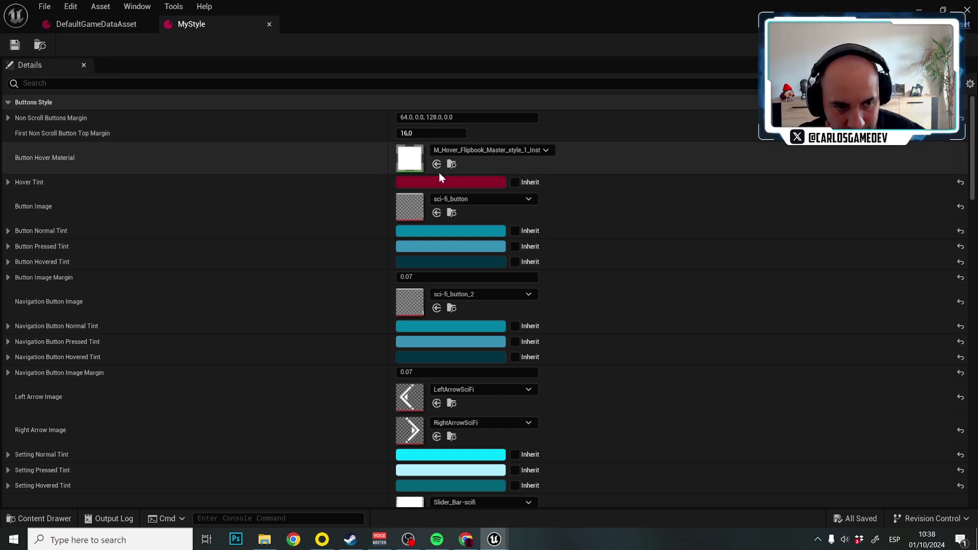
Step: Scroll through MyStyle's settings and open the saved game slots list in the preview
scroll(426, 237, down, 5)
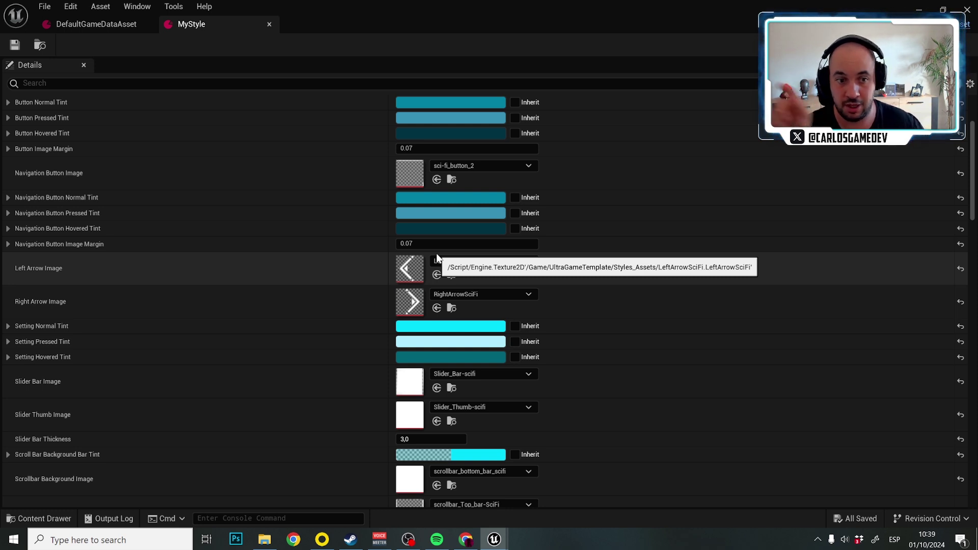
scroll(438, 265, down, 4)
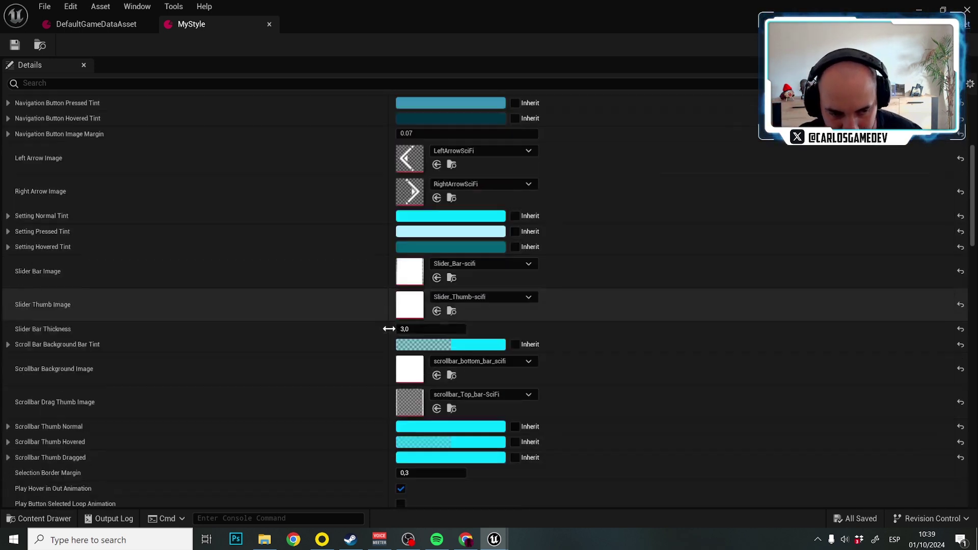
scroll(429, 233, down, 4)
scroll(429, 233, down, 3)
scroll(454, 390, up, 15)
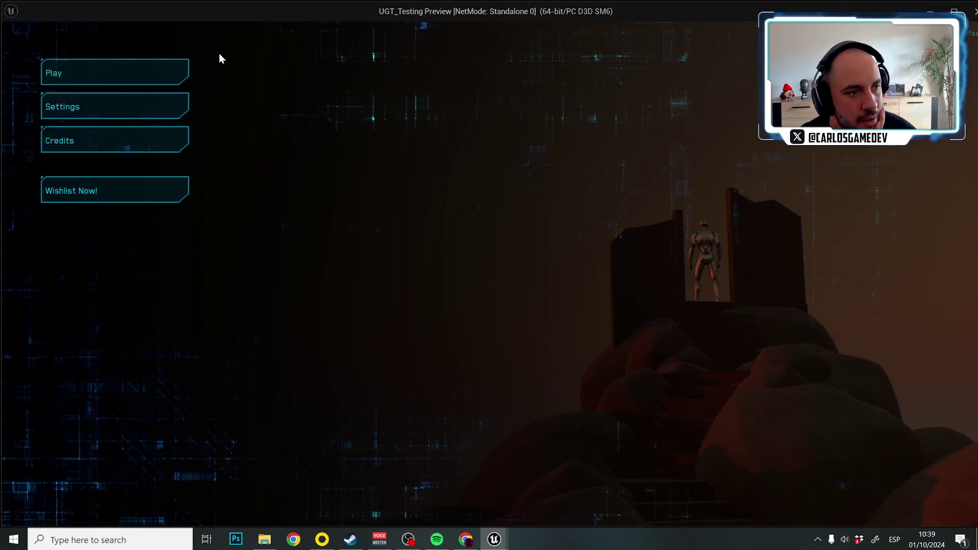
click(124, 76)
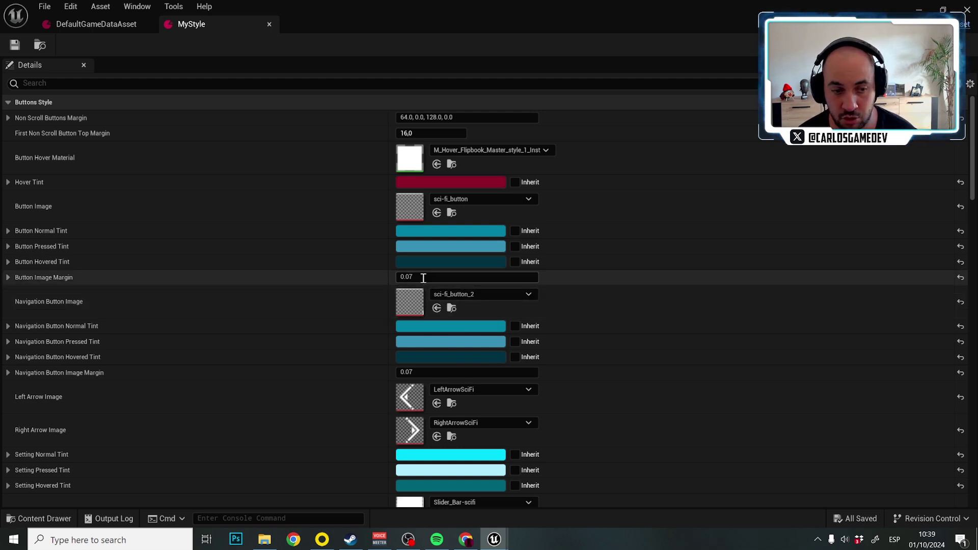
Step: Test a Button Image Margin of 0 in-game, then restore 0.07 and save MyStyle
click(448, 277)
key(ctrl+c)
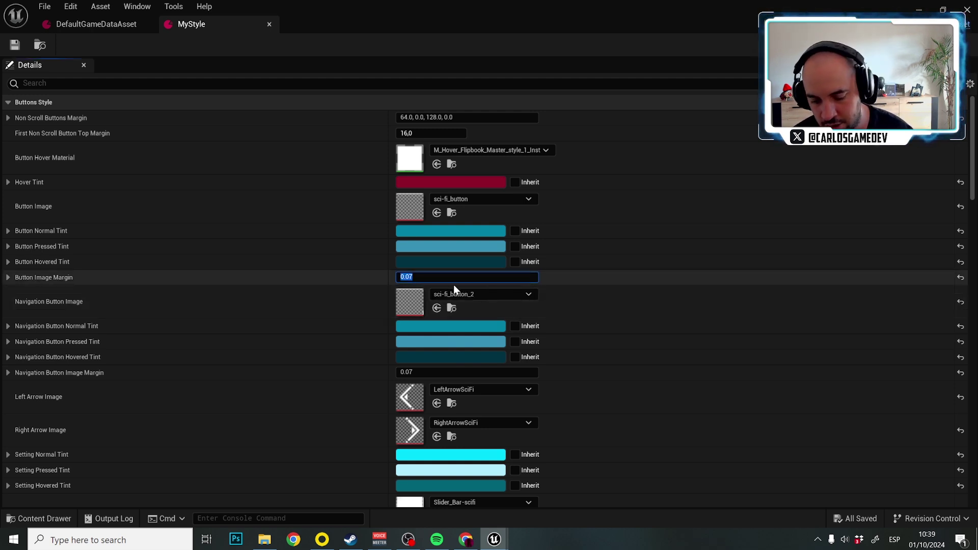
text(0)
click(15, 46)
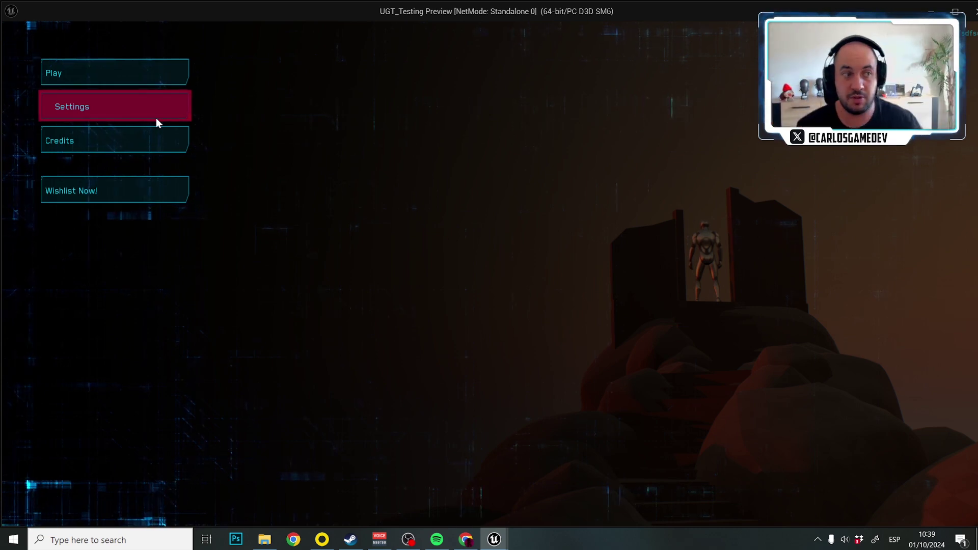
click(164, 72)
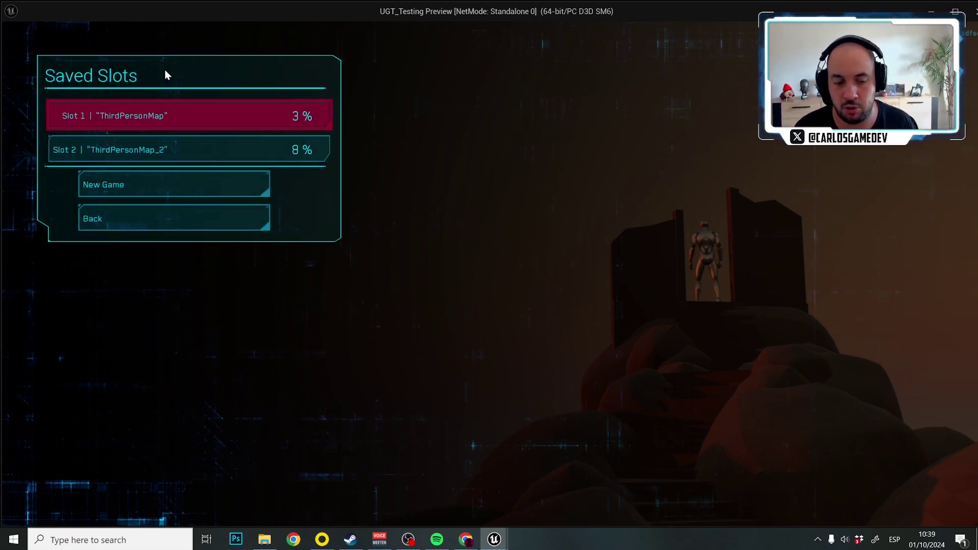
key(alt+Tab)
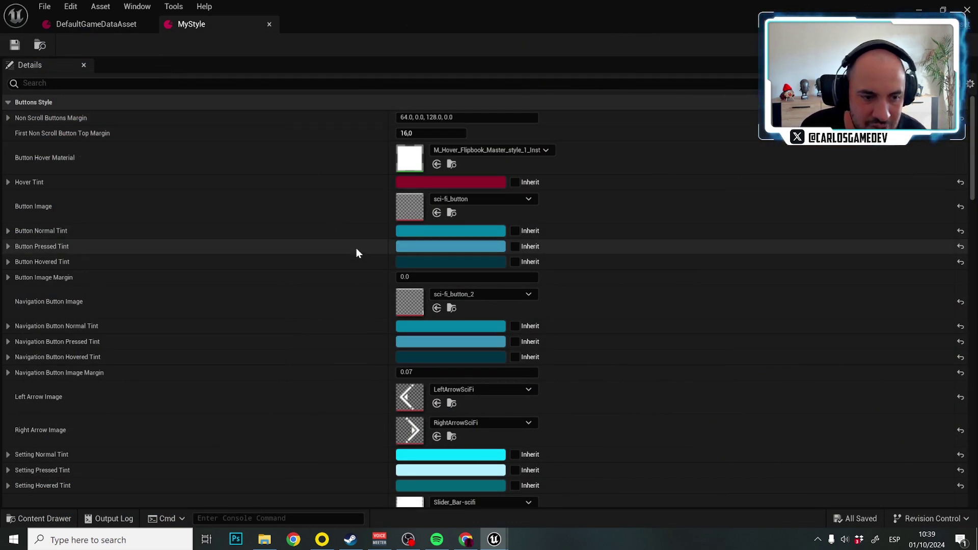
key(ctrl+v)
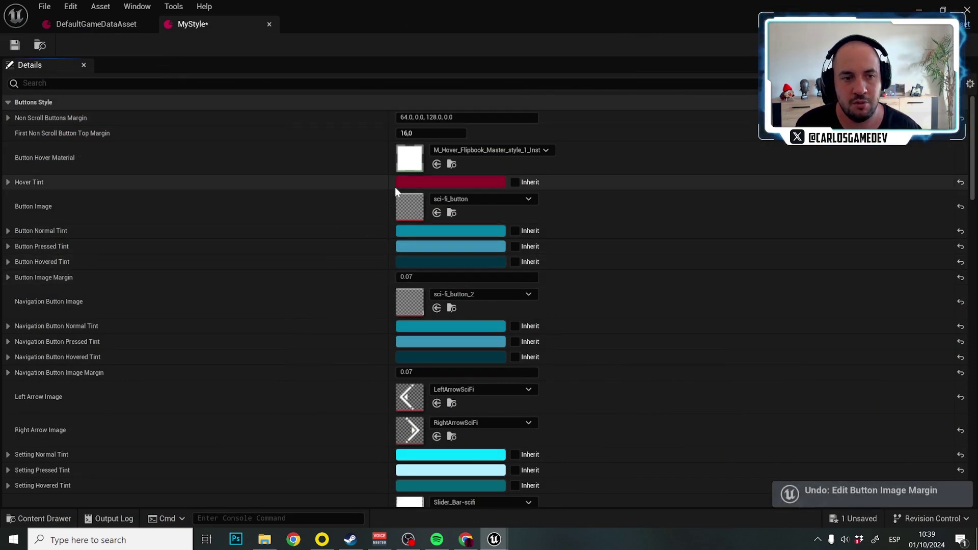
click(14, 45)
Step: Set UI Menus Style to Brush-ButtonsStyleDataAsset and preview the saved slots menu
click(71, 24)
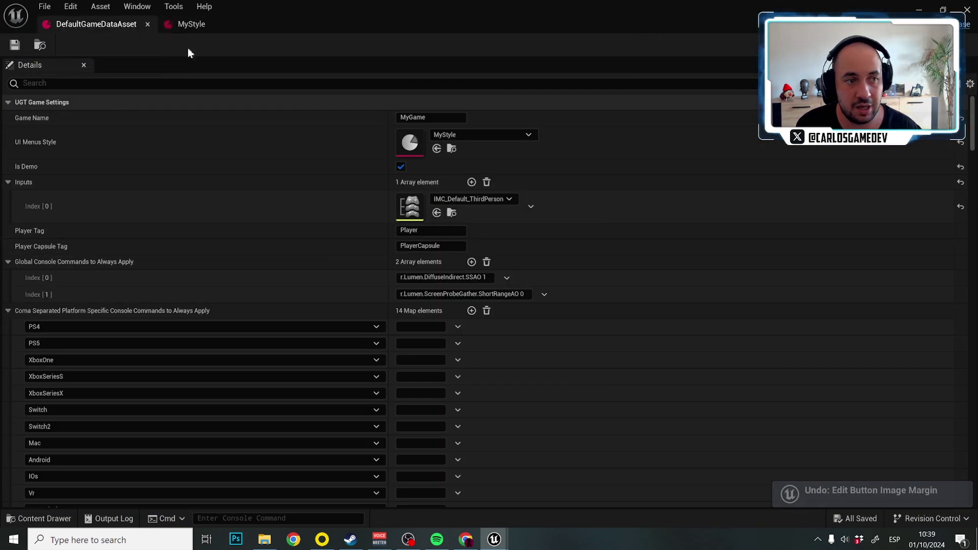
click(461, 134)
click(527, 267)
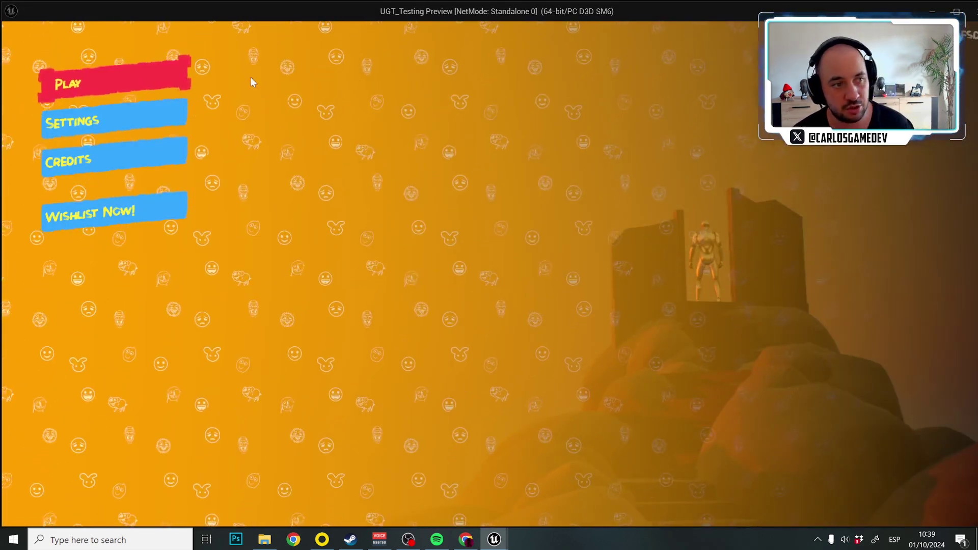
click(127, 83)
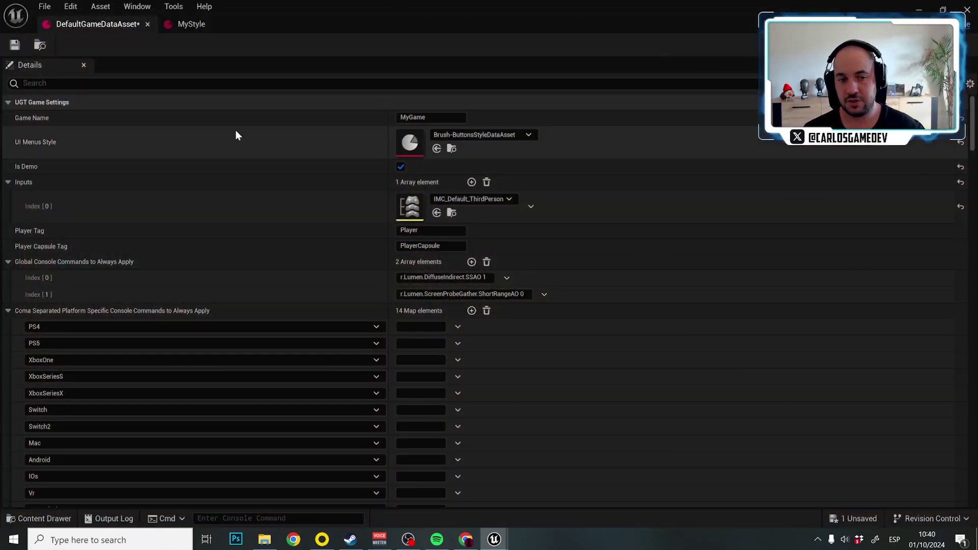
Step: Set UI Menus Style back to MyStyle and return to the MyStyle asset
click(191, 24)
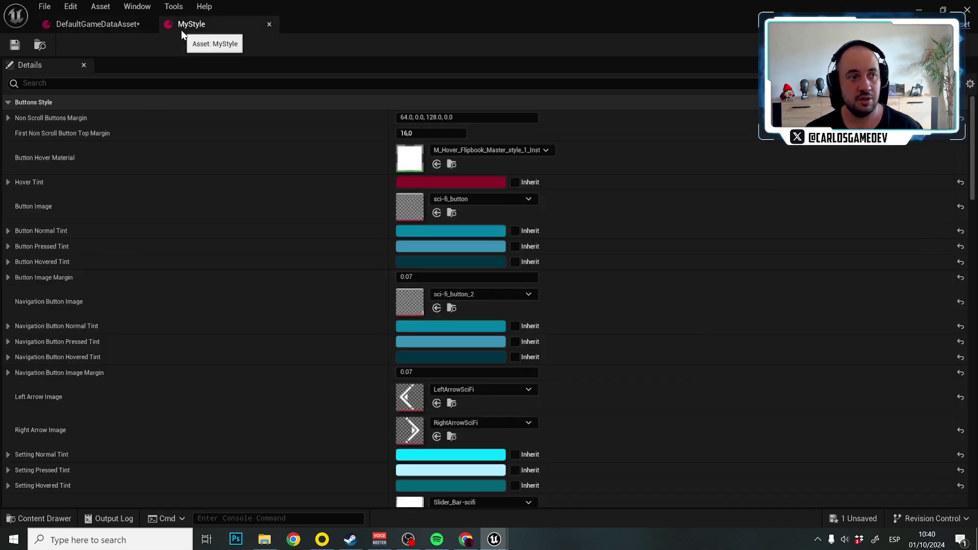
click(127, 28)
click(484, 135)
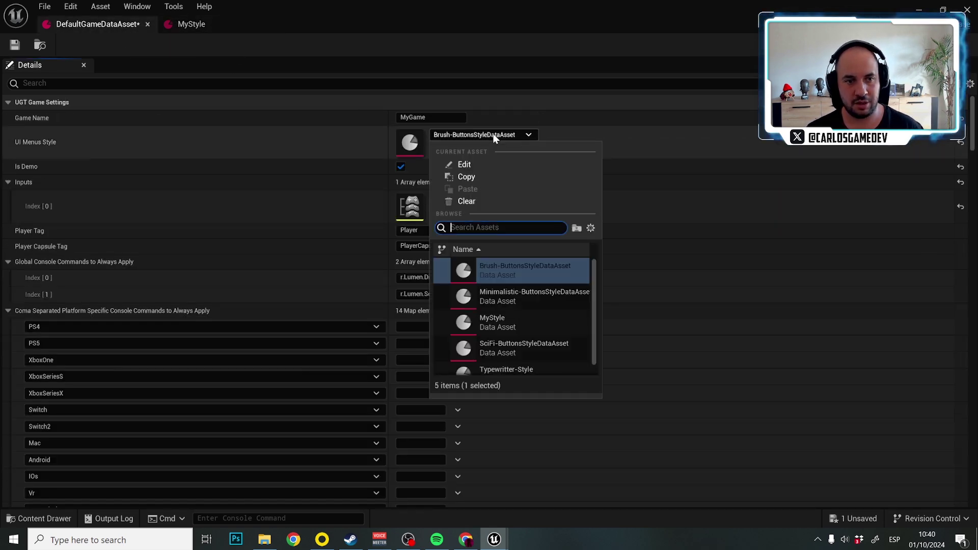
click(533, 318)
click(219, 28)
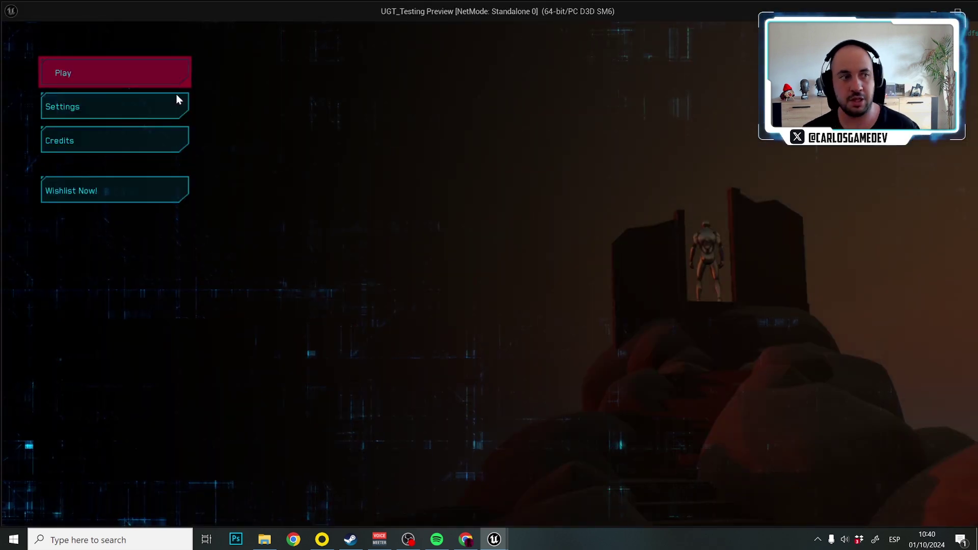
click(122, 100)
click(113, 72)
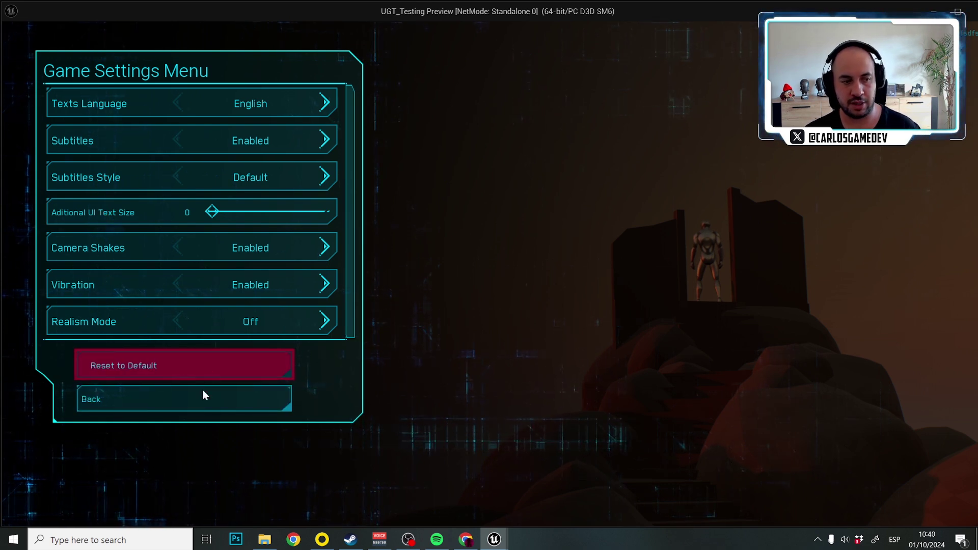
click(127, 398)
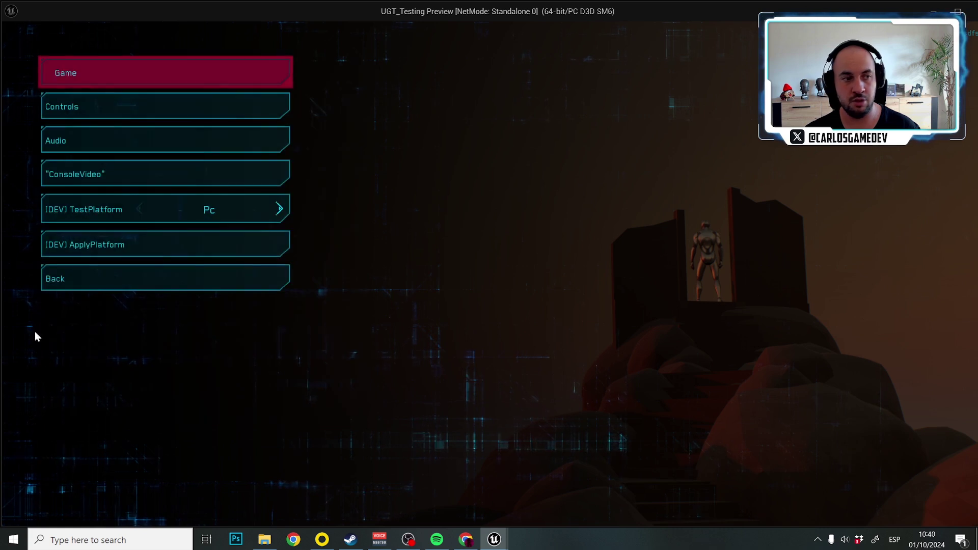
click(95, 146)
click(110, 287)
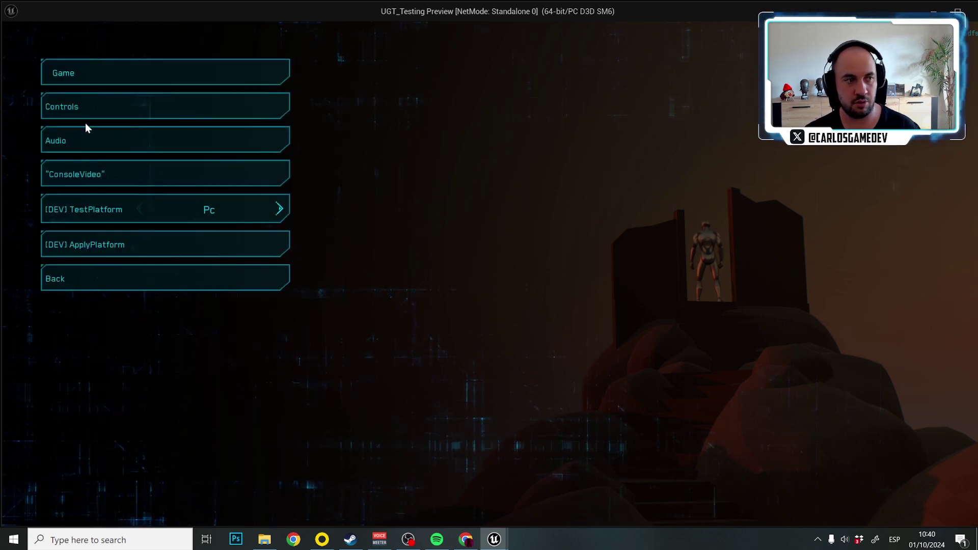
click(118, 172)
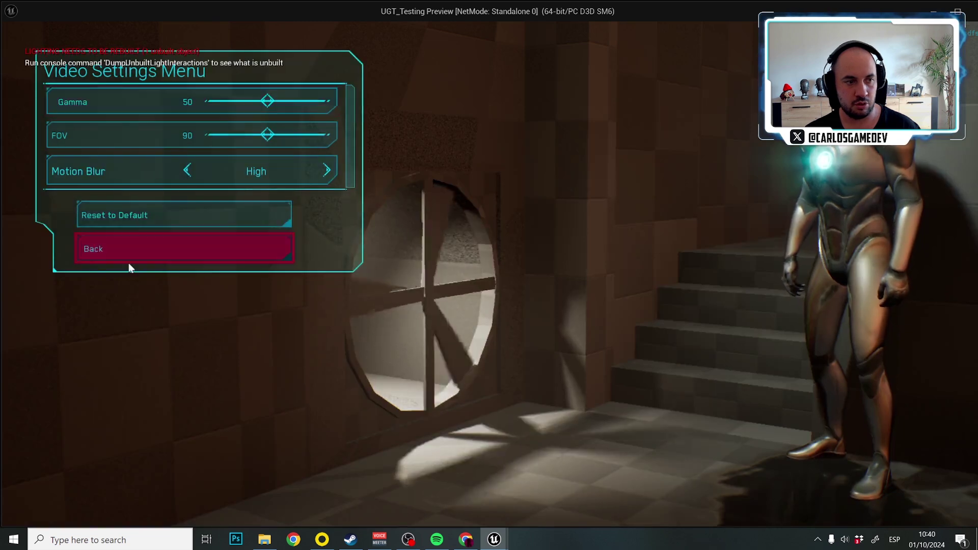
click(127, 248)
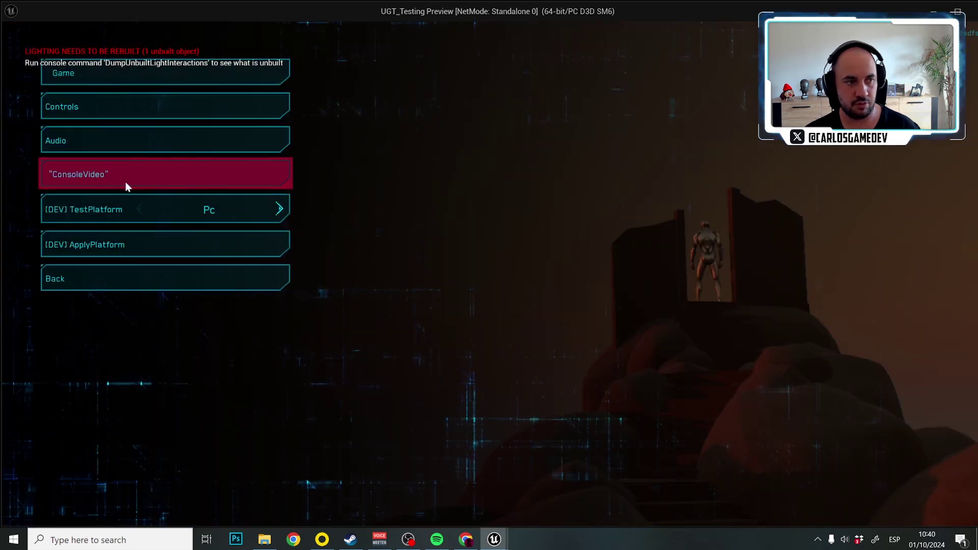
click(126, 273)
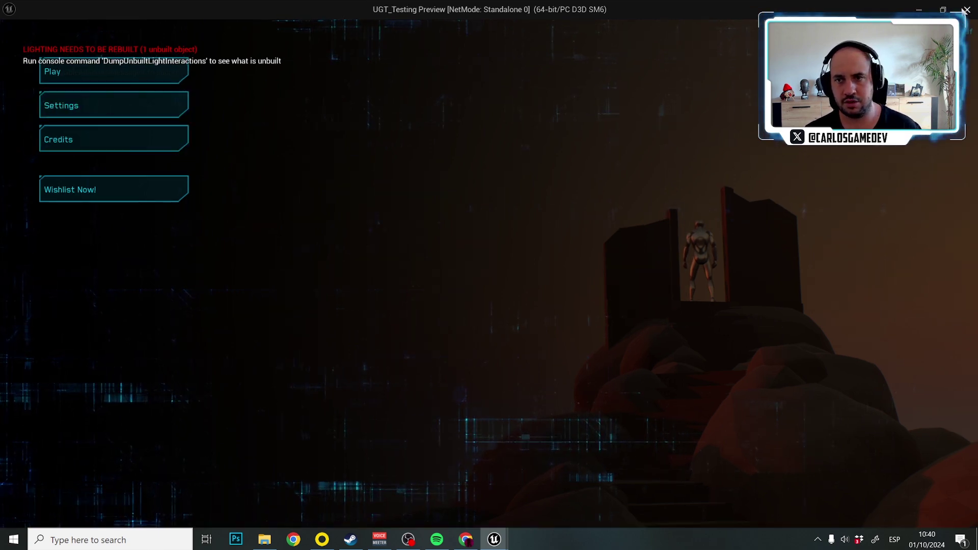
key(Escape)
scroll(421, 321, down, 5)
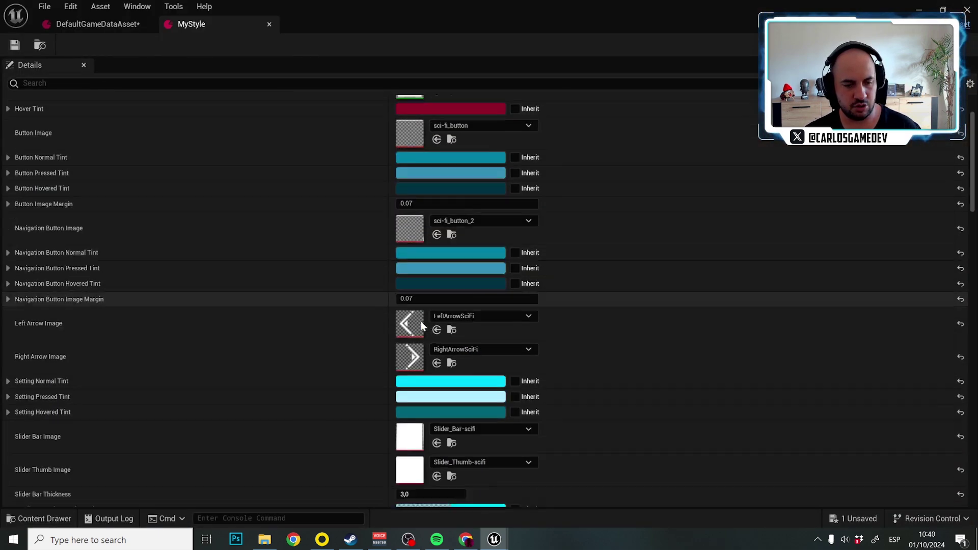
scroll(421, 322, down, 3)
scroll(190, 366, down, 8)
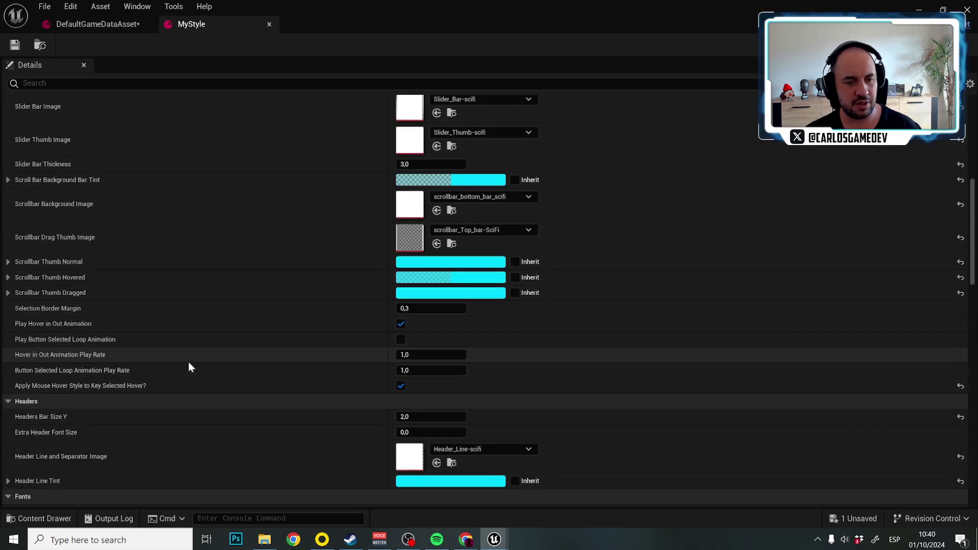
scroll(189, 363, down, 5)
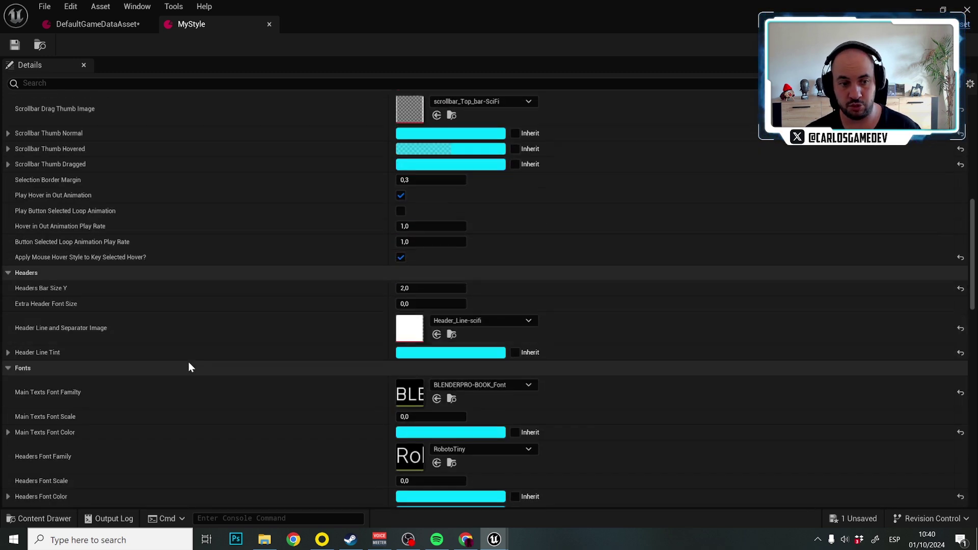
scroll(314, 343, down, 2)
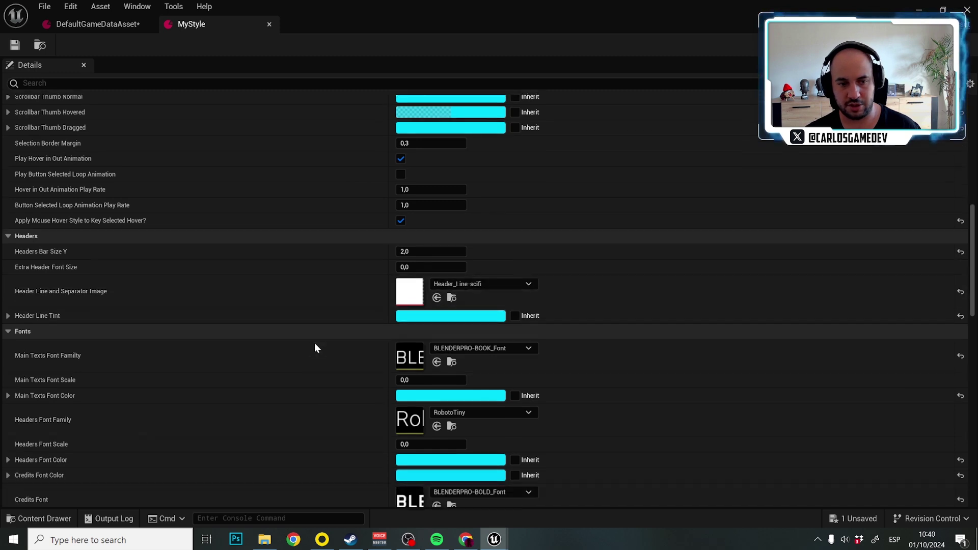
scroll(540, 335, down, 4)
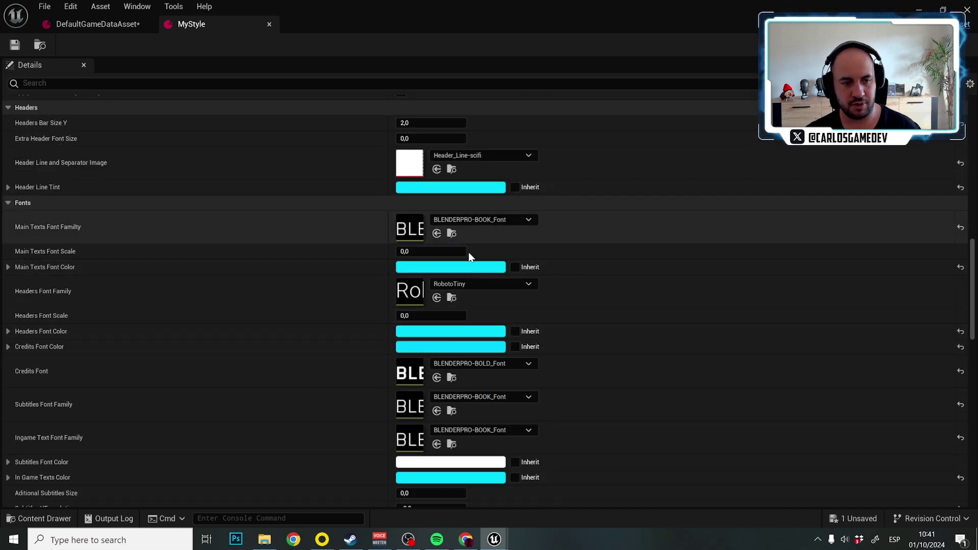
scroll(597, 259, down, 1)
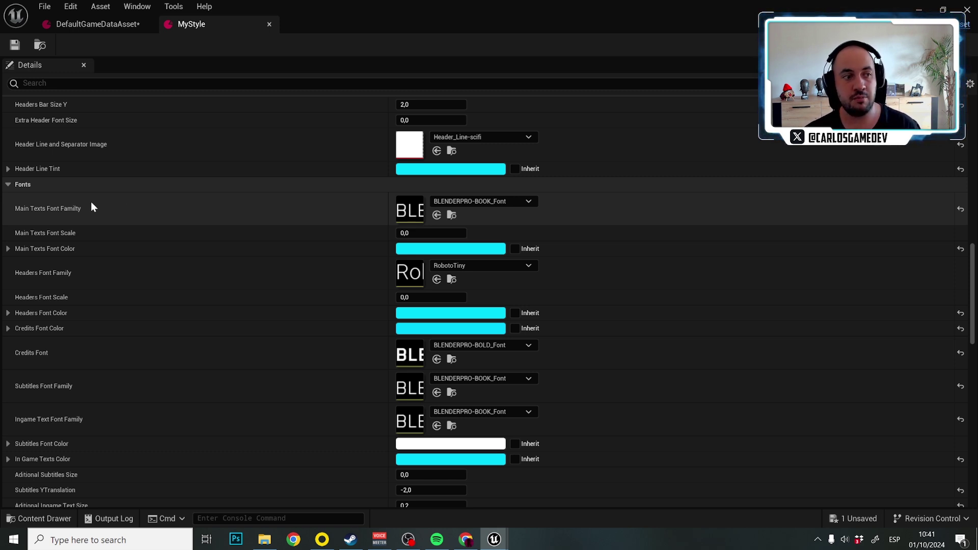
double_click(411, 209)
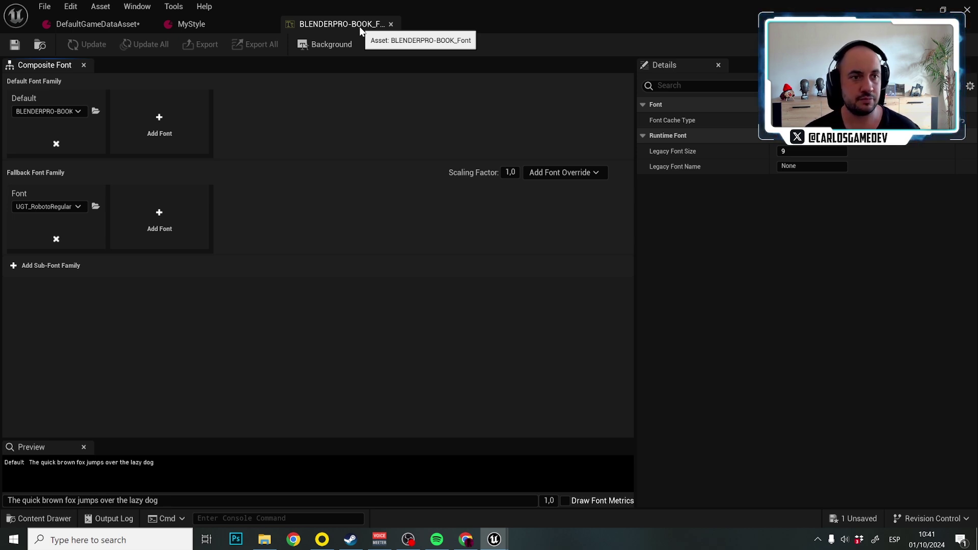
click(390, 24)
scroll(345, 305, down, 5)
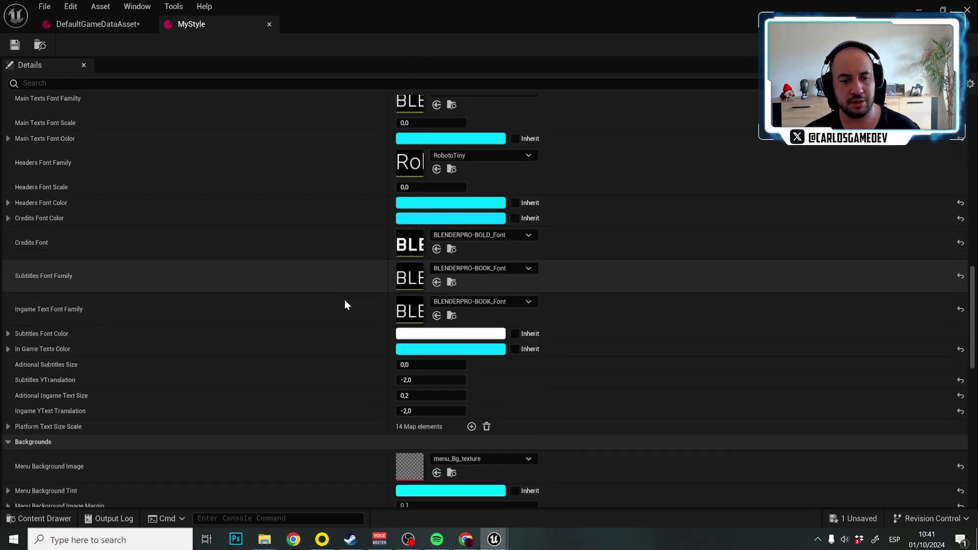
scroll(345, 302, down, 6)
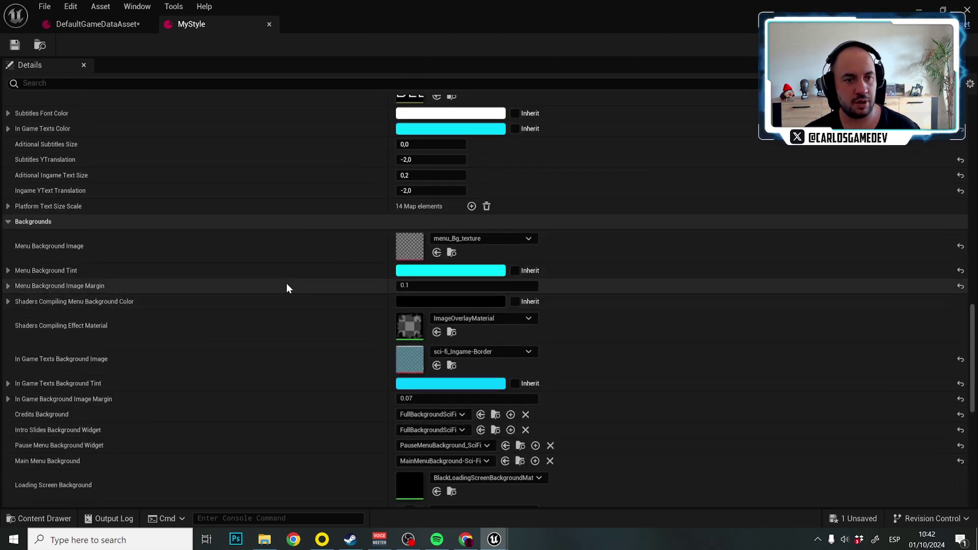
scroll(339, 265, down, 3)
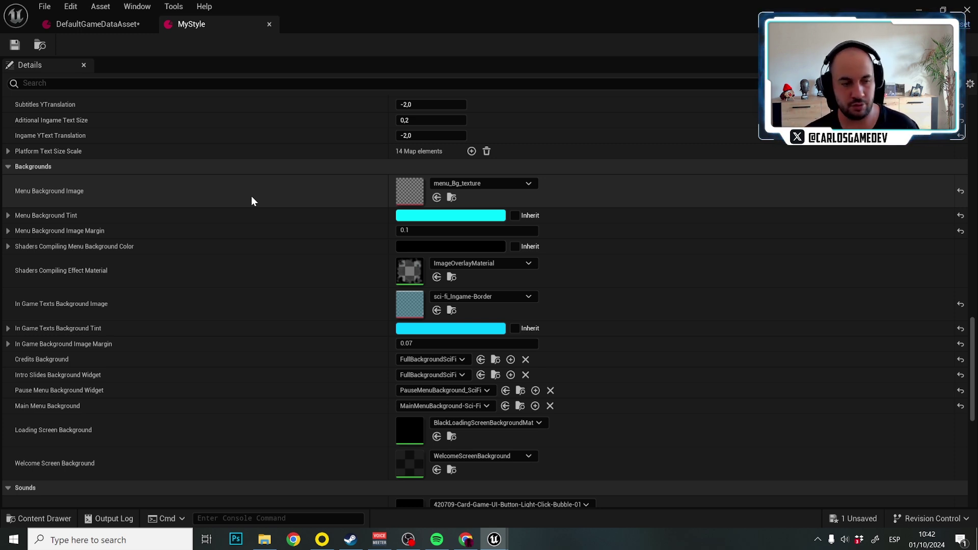
scroll(291, 139, down, 5)
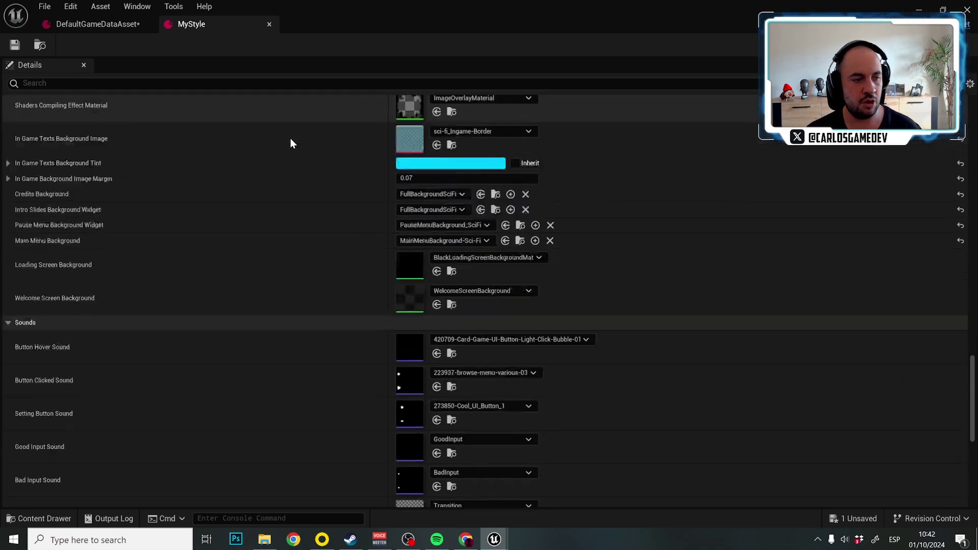
scroll(290, 139, down, 4)
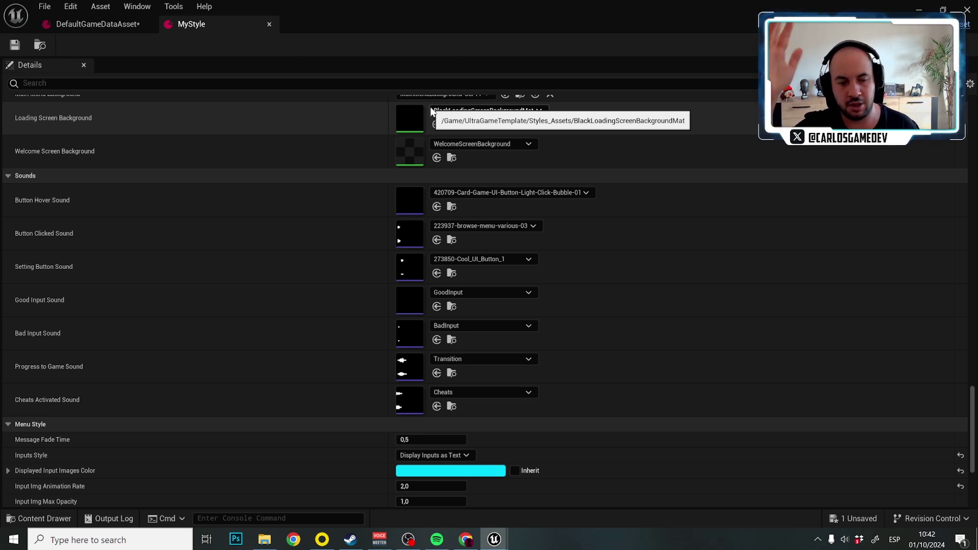
scroll(223, 156, down, 1)
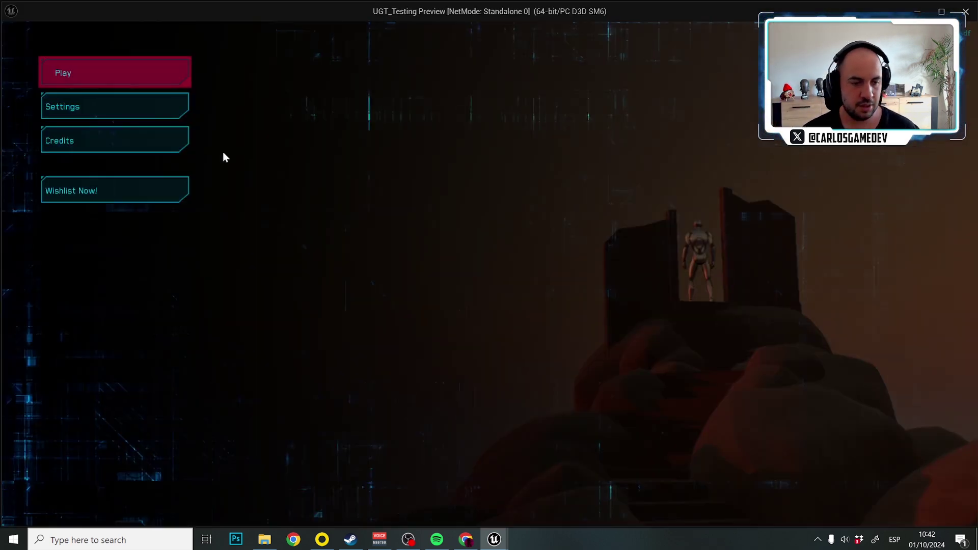
click(113, 104)
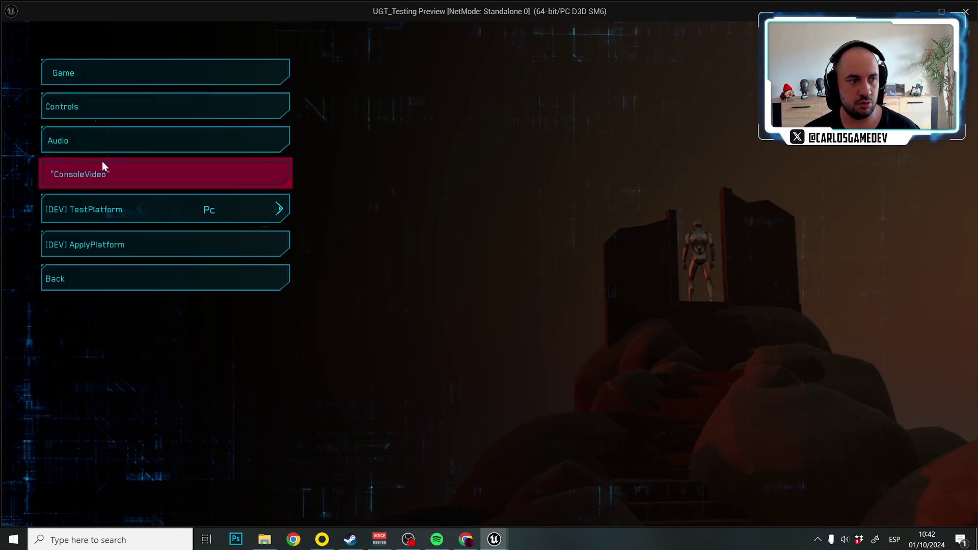
click(73, 109)
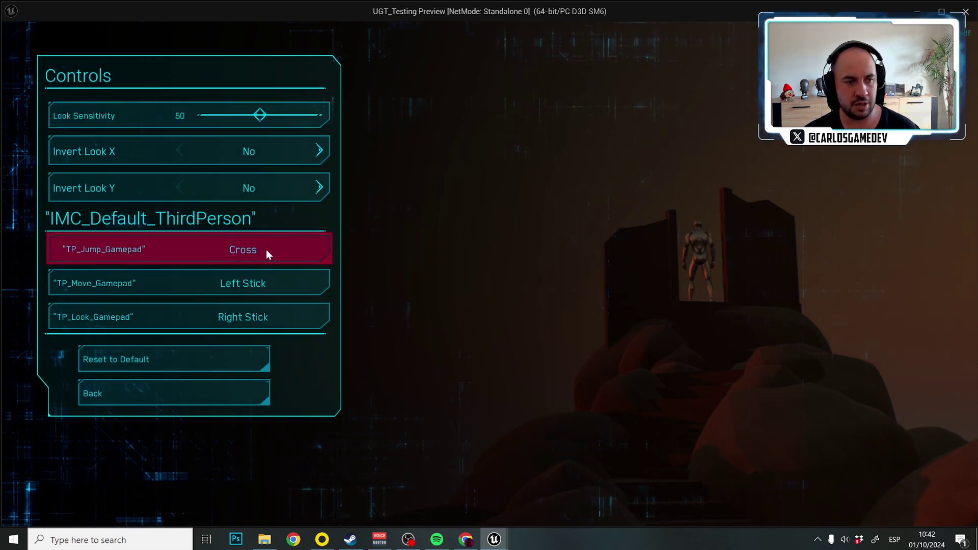
Step: Set MyStyle's Inputs Style to Display Inputs as Images
key(alt+Tab)
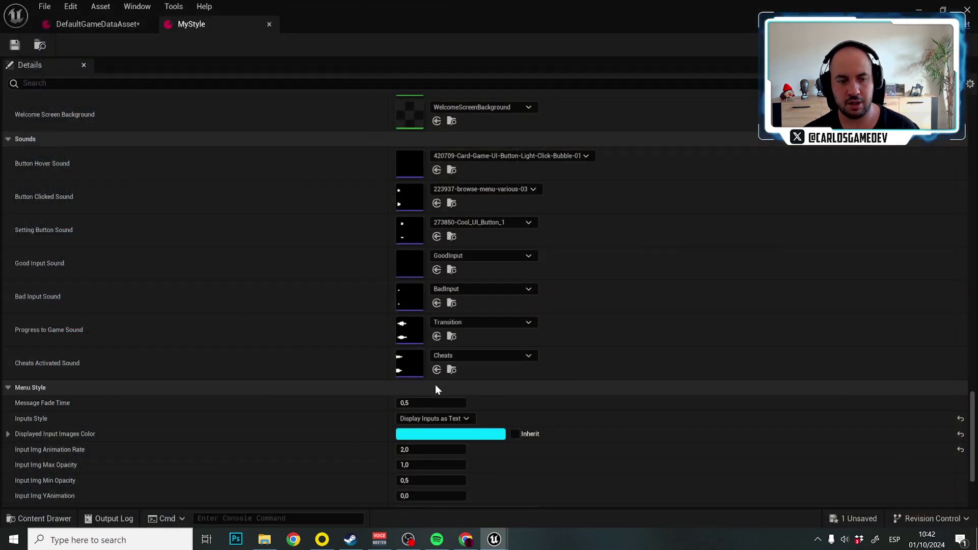
click(430, 419)
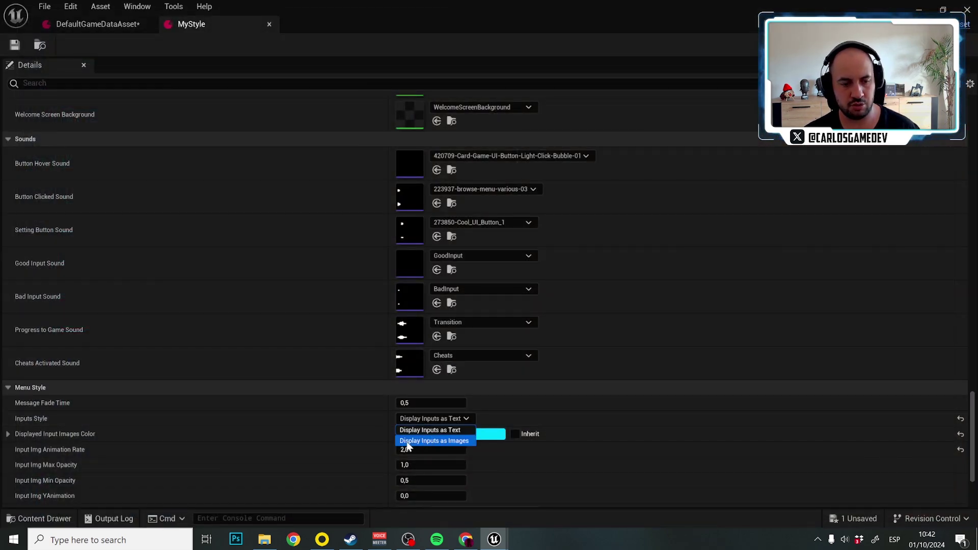
click(409, 443)
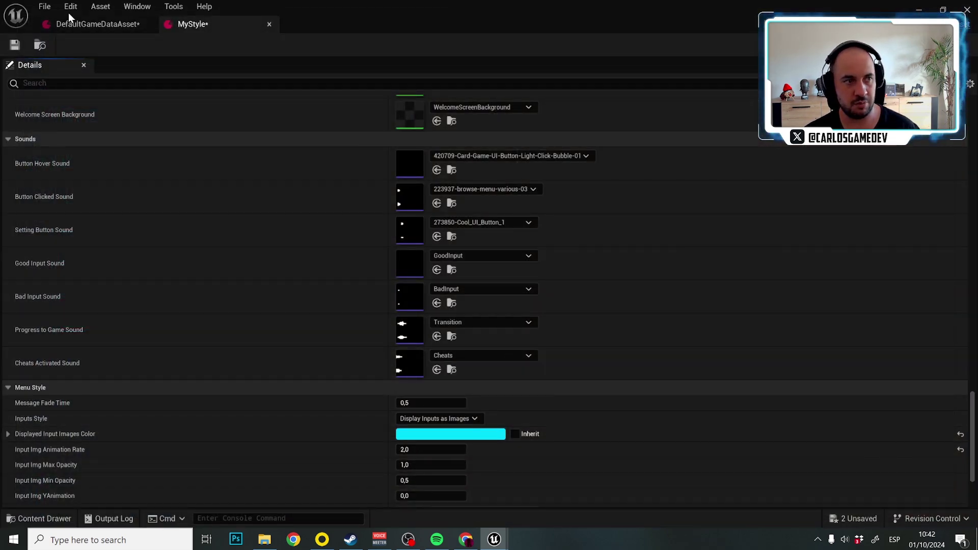
Step: Set DefaultGameDataAsset's Test Platform to PC and save it
click(96, 25)
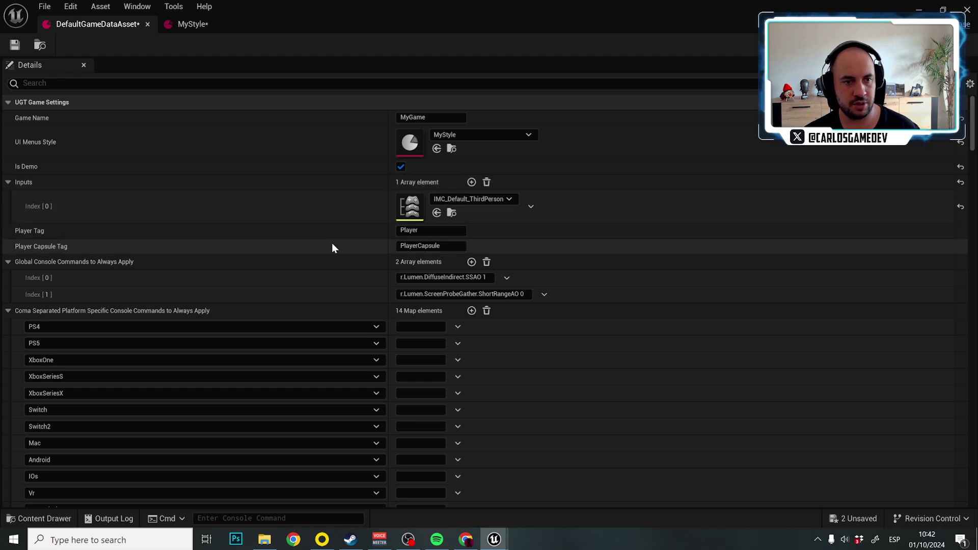
scroll(331, 243, down, 5)
click(430, 367)
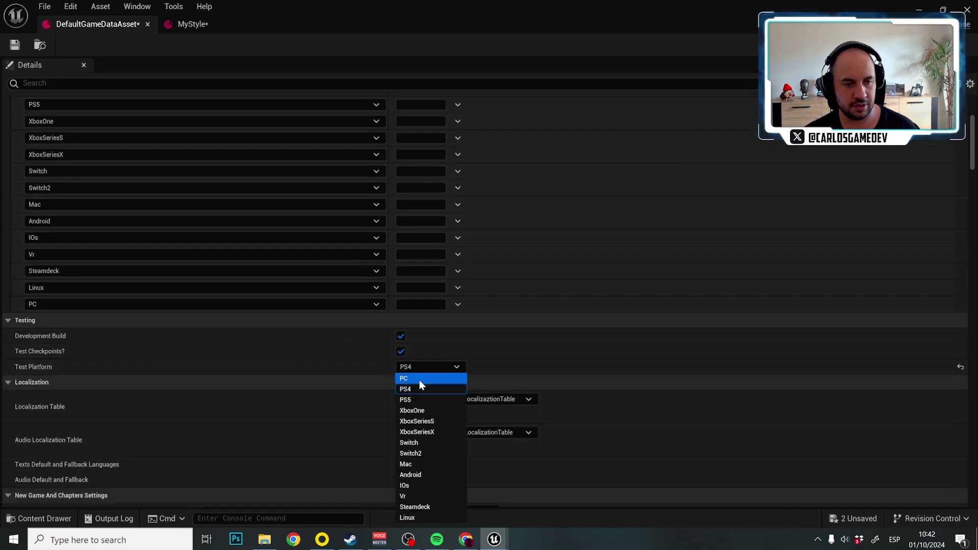
click(407, 506)
click(15, 45)
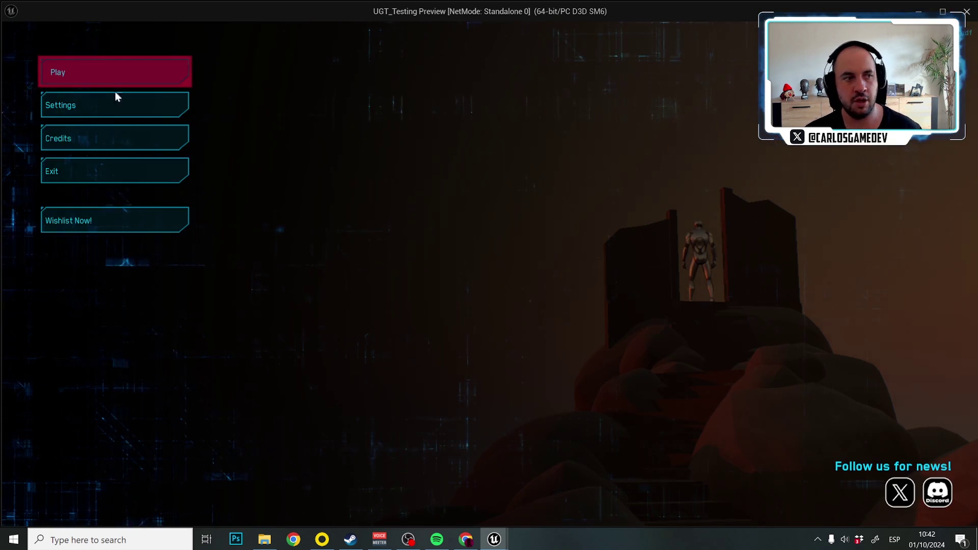
Step: Preview the game's Keyboard and Mouse Controls settings panel
click(116, 96)
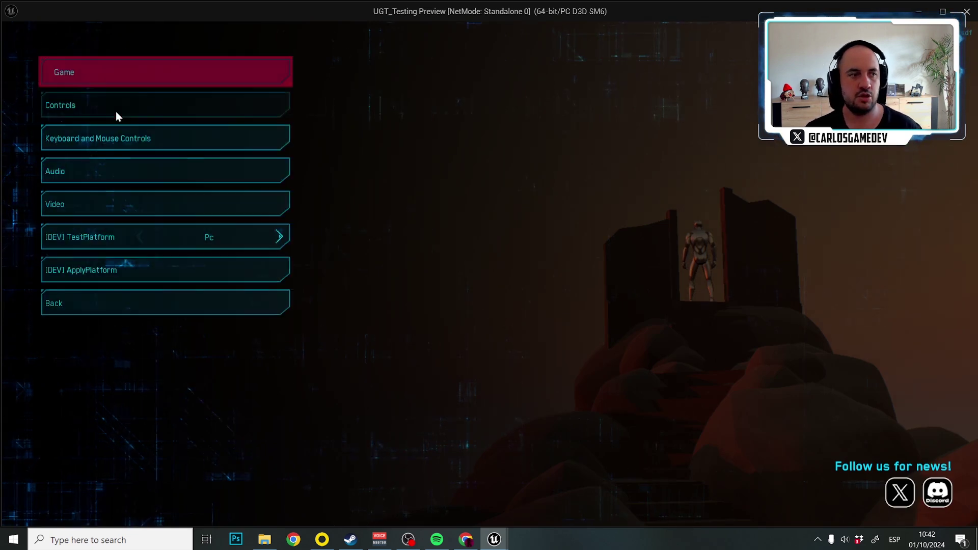
click(109, 138)
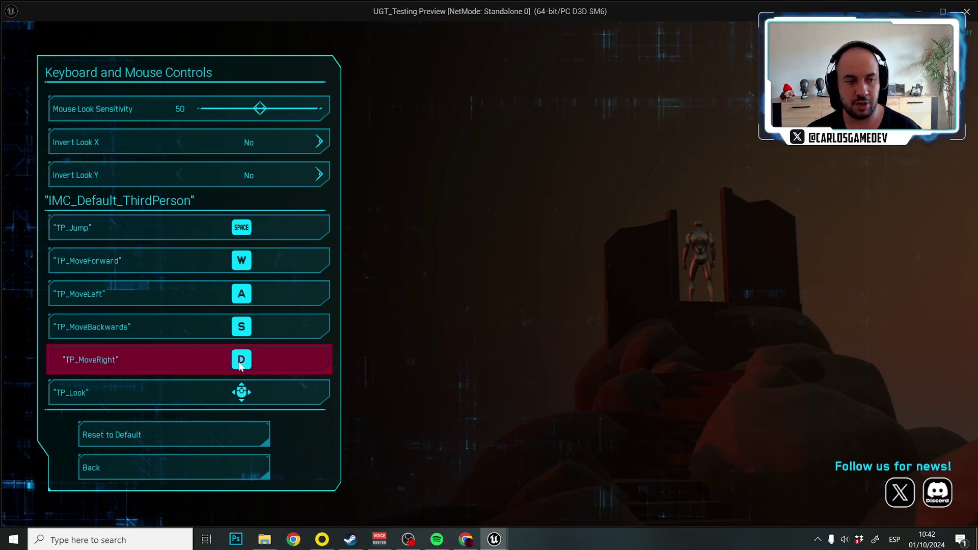
click(179, 457)
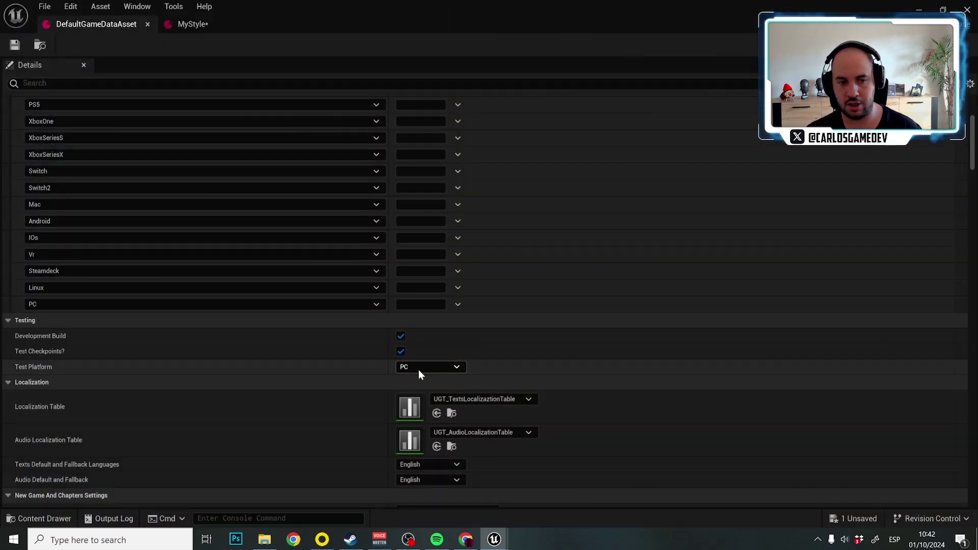
Step: Switch the test platform to Switch and view the preview's Controls page with gamepad button images
click(419, 366)
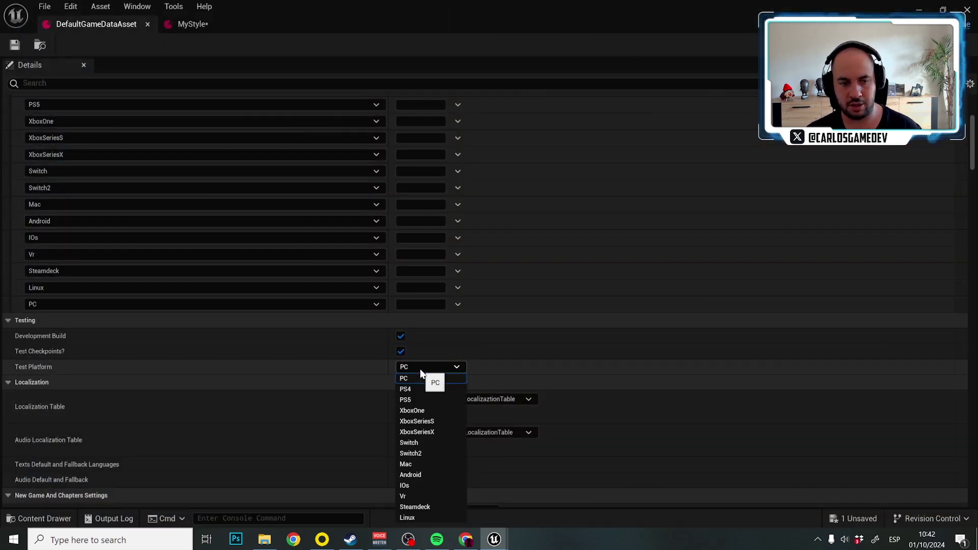
click(415, 442)
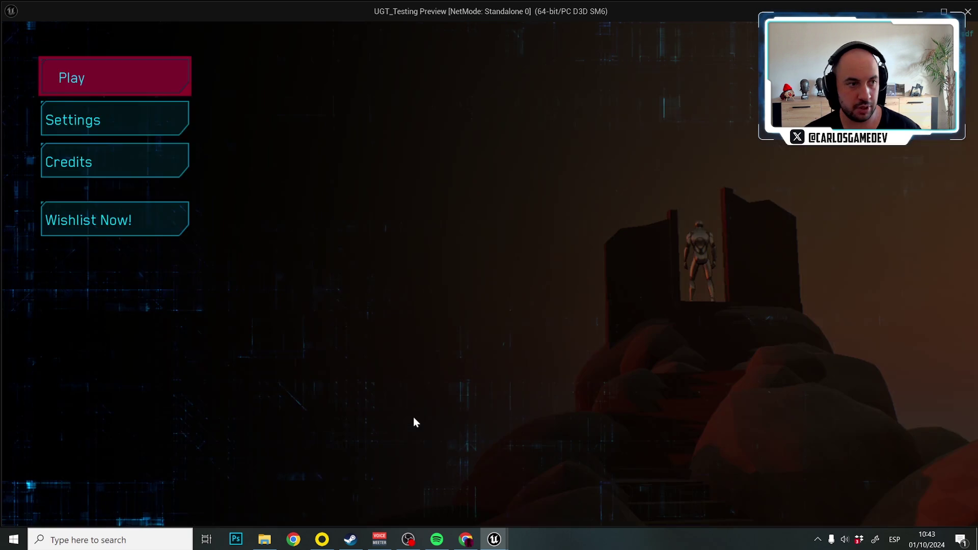
click(180, 110)
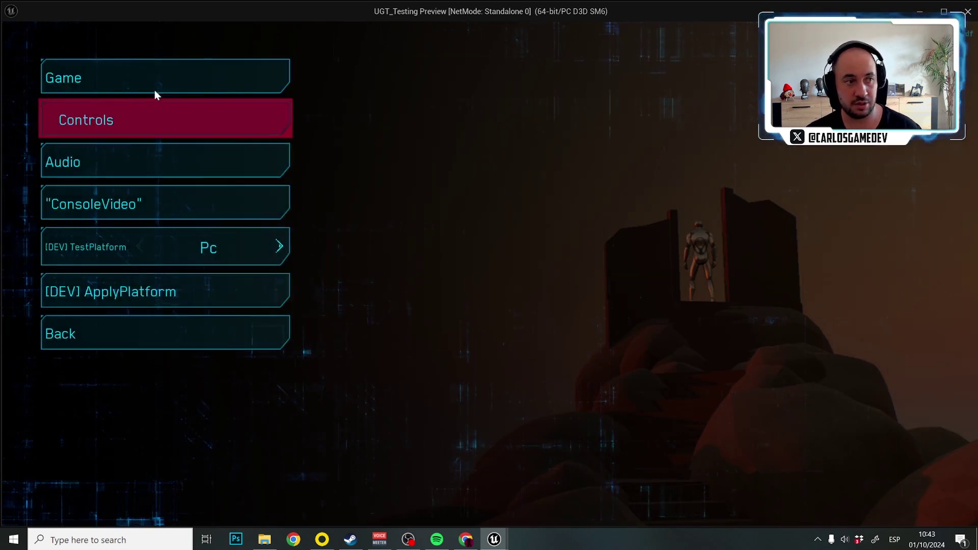
click(154, 90)
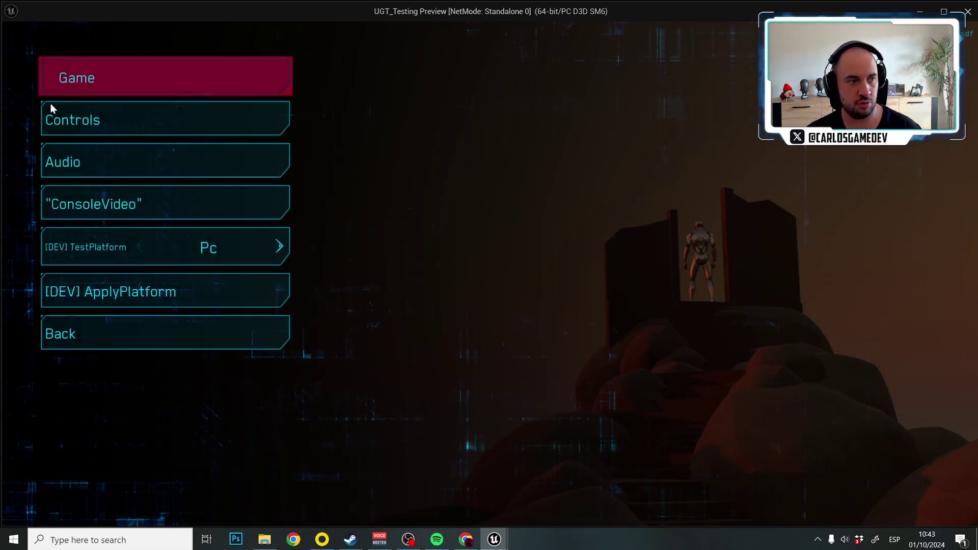
click(101, 192)
click(104, 255)
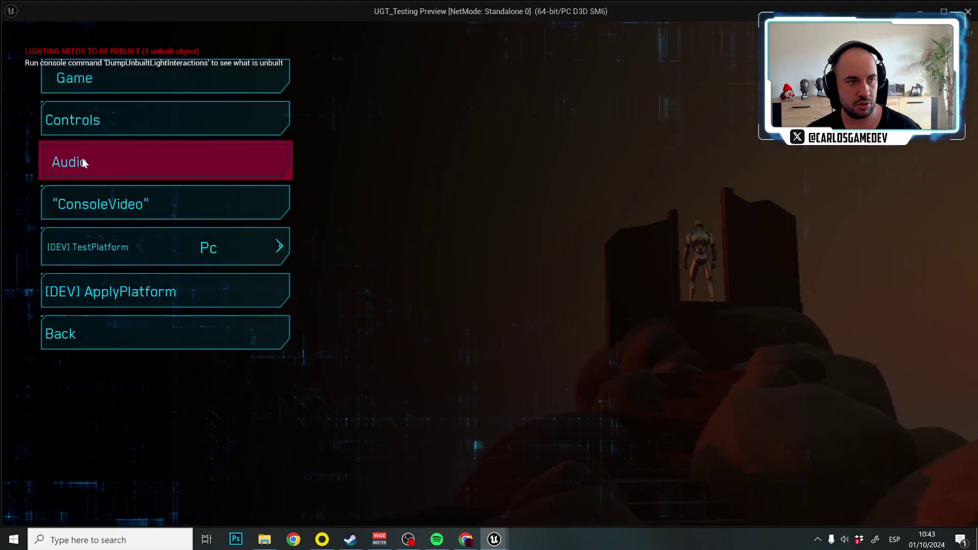
click(102, 122)
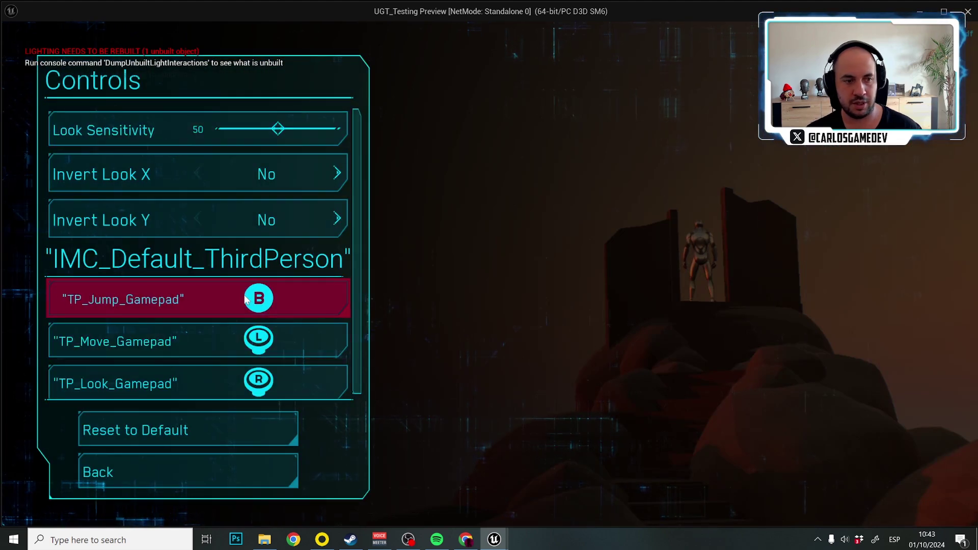
scroll(268, 336, down, 1)
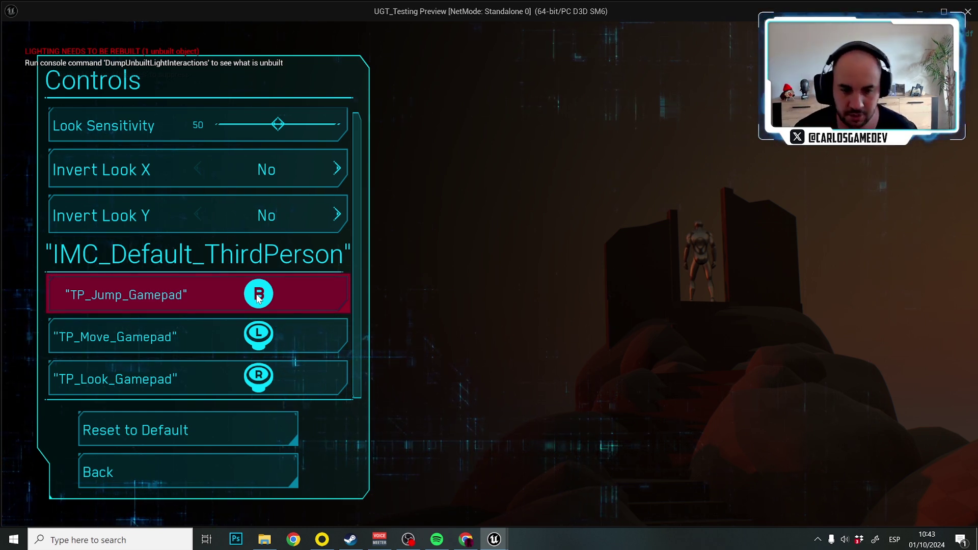
Step: Move to the TP_Jump_Gamepad binding in the preview's Controls list and begin rebinding it
key(Down)
key(Down)
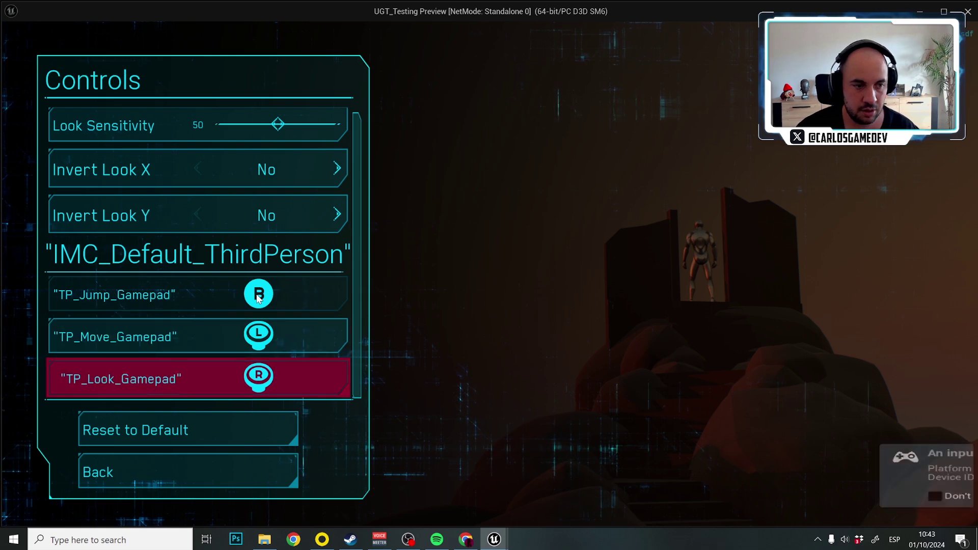
key(Down)
key(Up)
key(Up)
key(Up)
key(Escape)
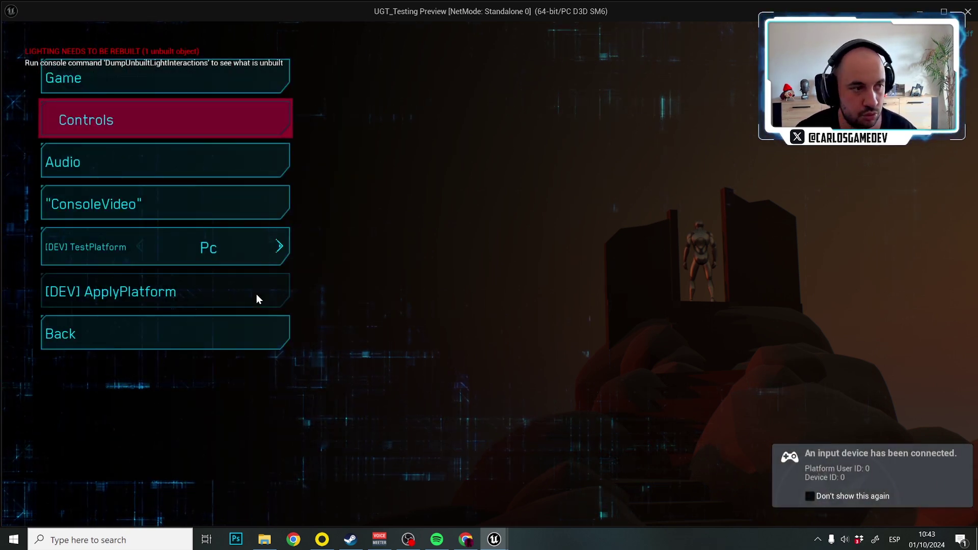
key(Return)
key(Down)
key(Down)
key(Down)
key(Return)
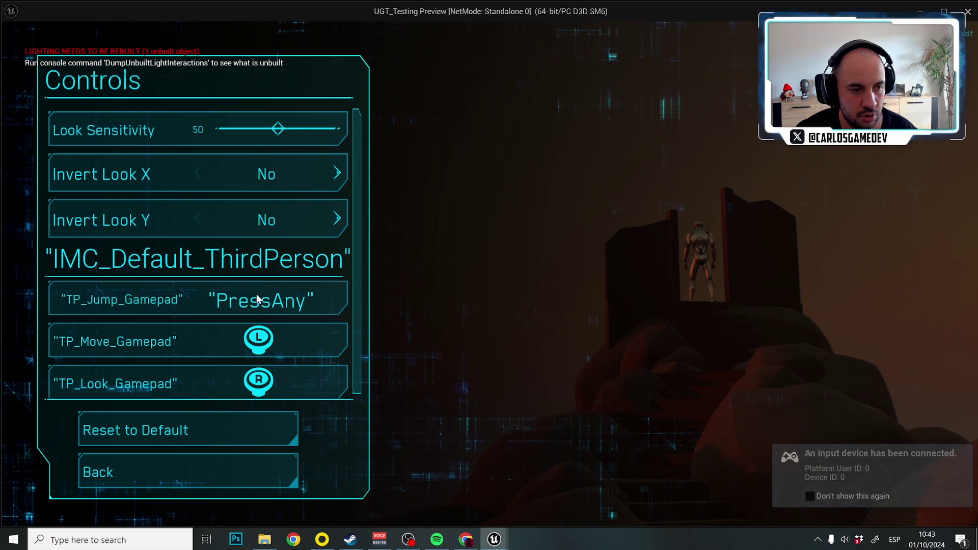
Step: Rebind TP_Jump_Gamepad from R and L to ZL, then close the preview
key(r)
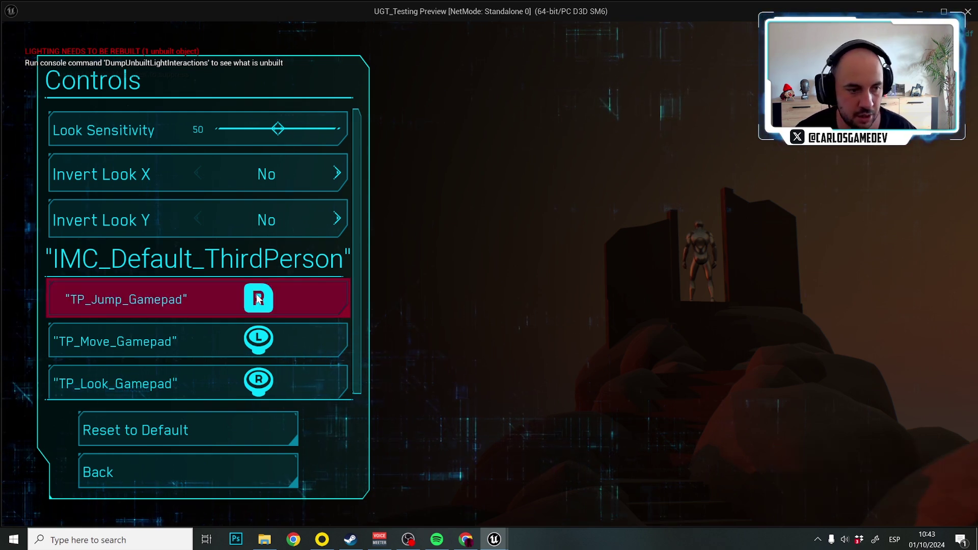
click(274, 289)
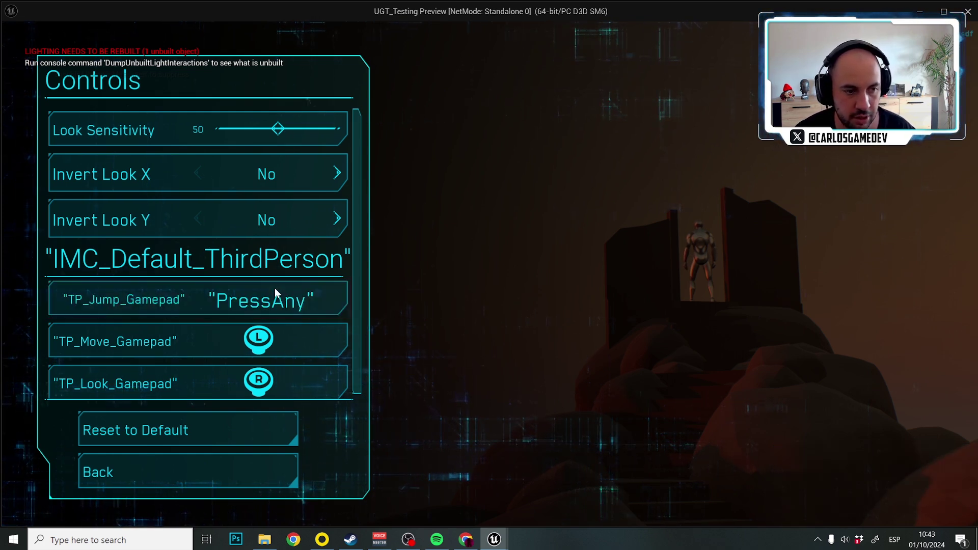
key(l)
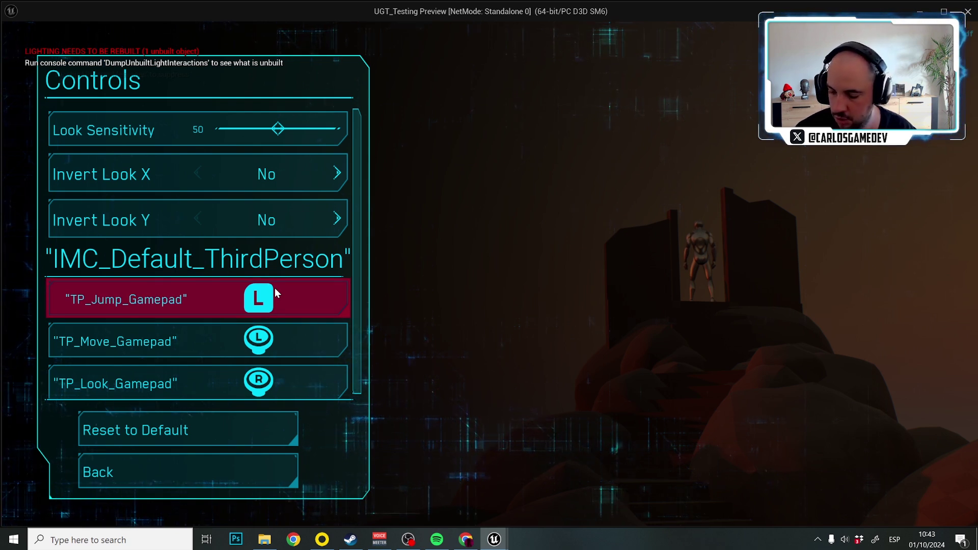
click(274, 288)
key(z)
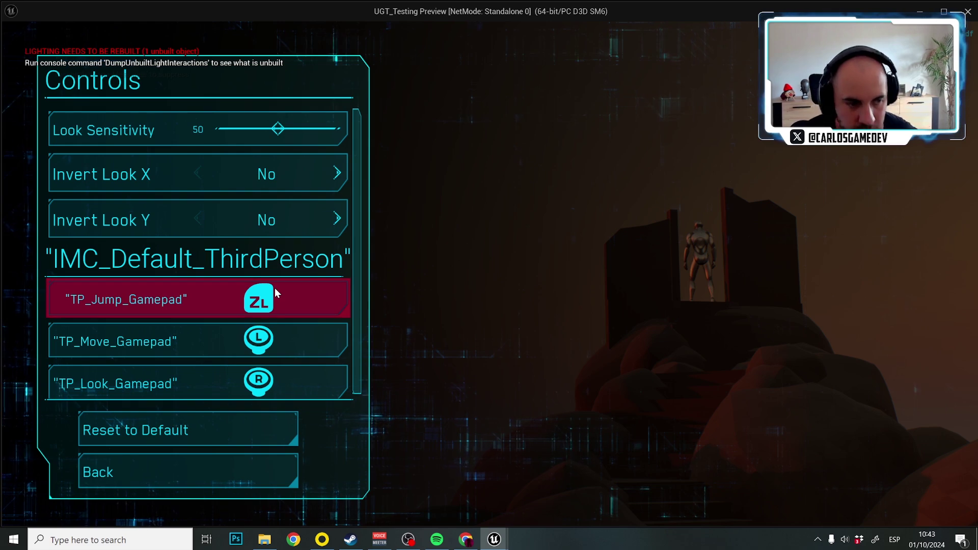
key(Escape)
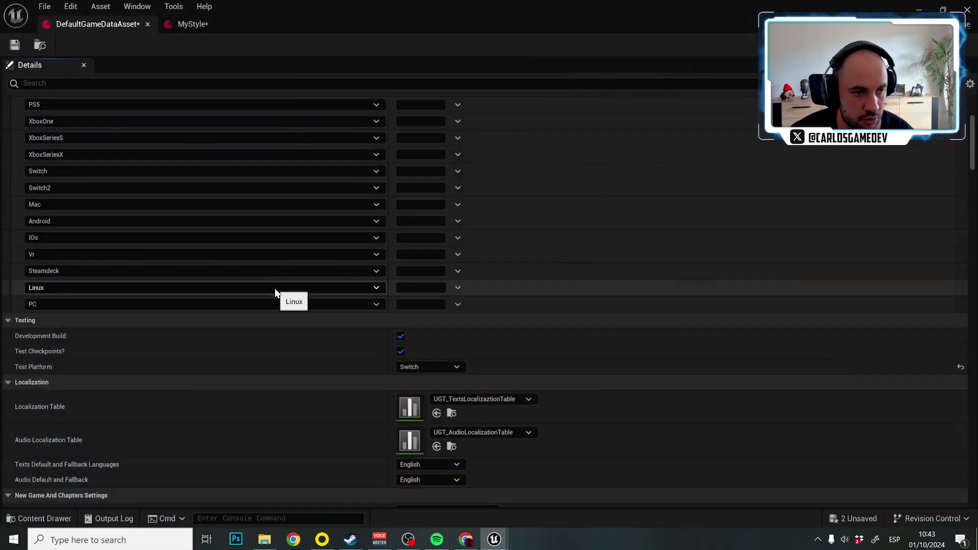
Step: Set the test platform to PS4 and confirm the jump binding shows as L2 in the preview's Controls
click(407, 366)
click(408, 389)
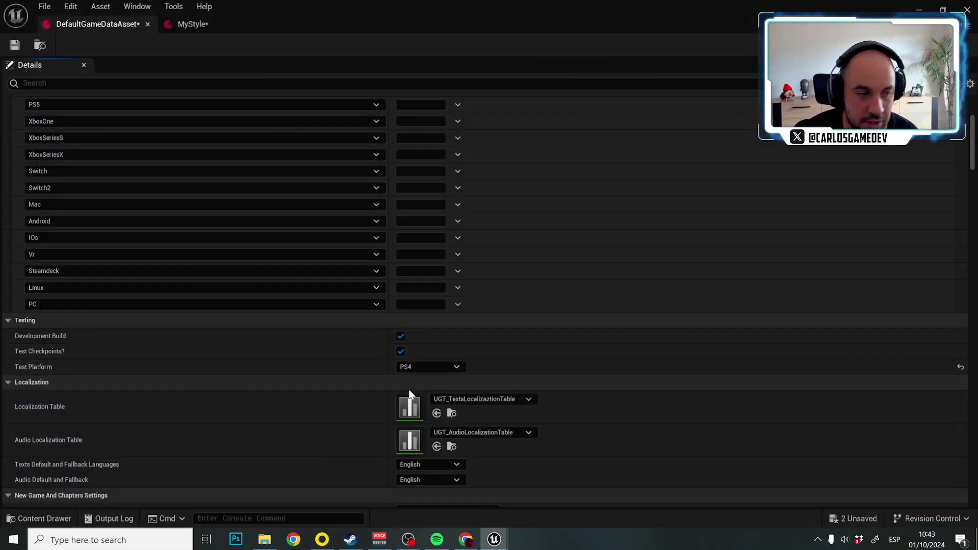
key(alt+p)
click(87, 99)
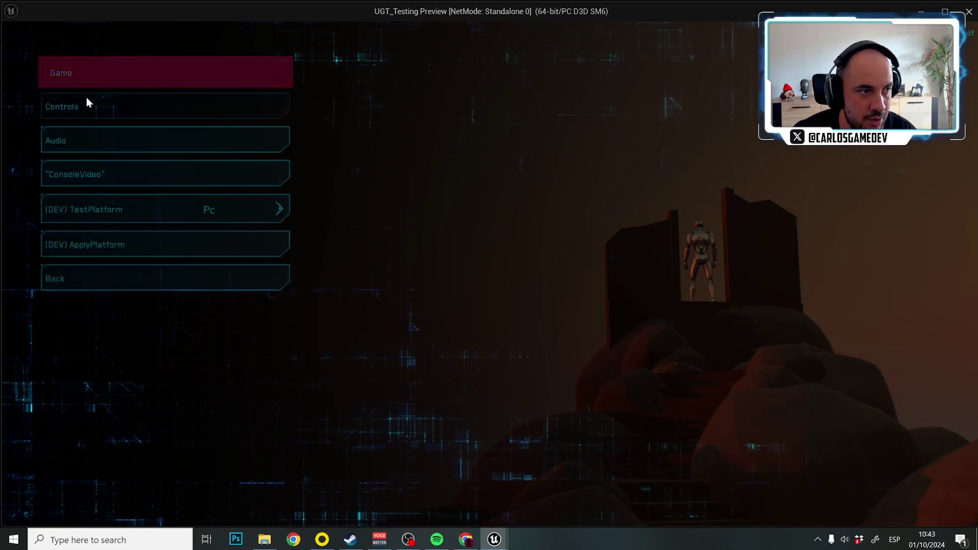
click(101, 111)
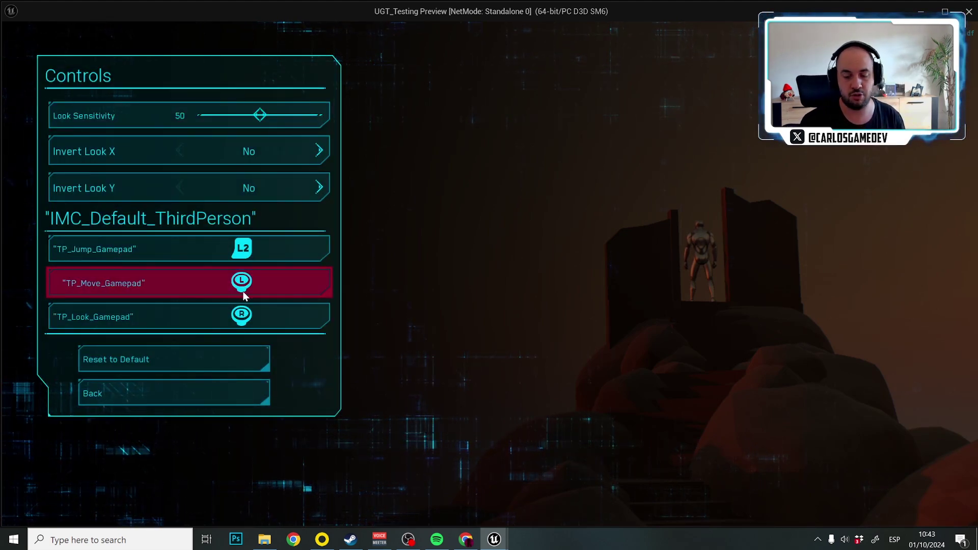
key(Escape)
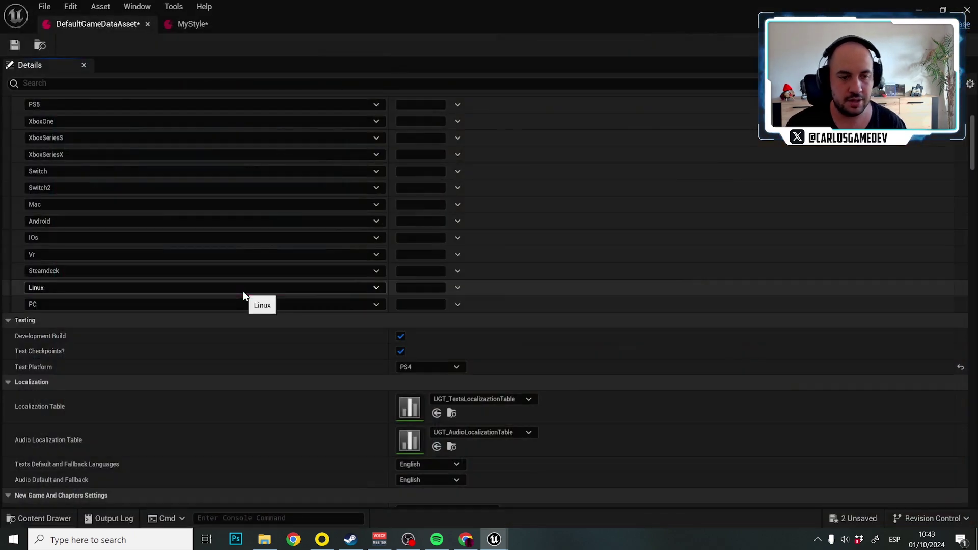
scroll(393, 299, down, 5)
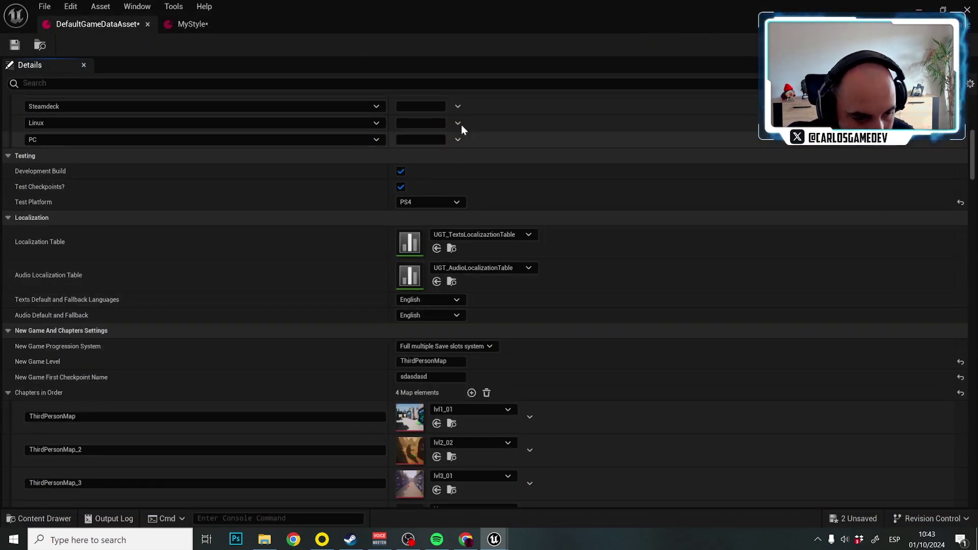
Step: Filter the MyStyle asset's Details panel with 'animat' to show its animation options
click(193, 24)
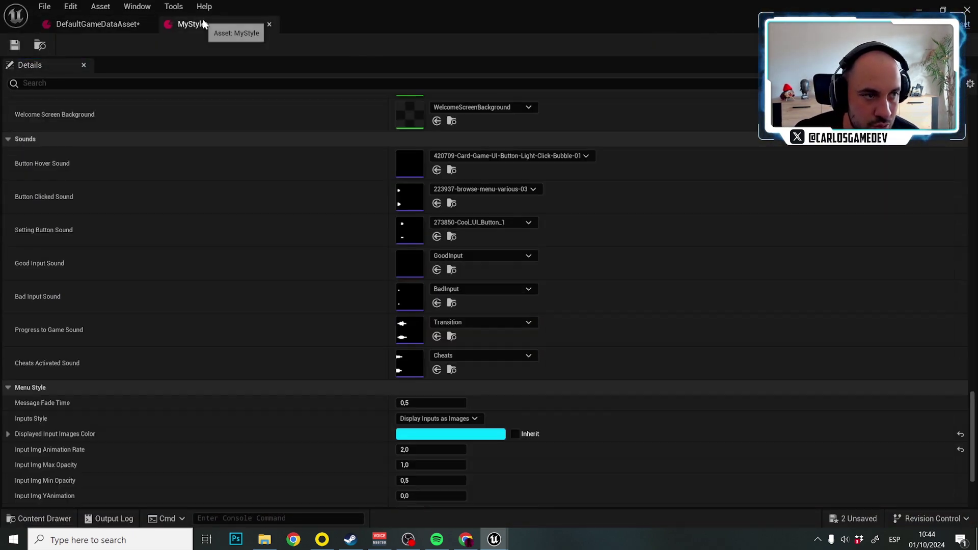
scroll(292, 119, down, 3)
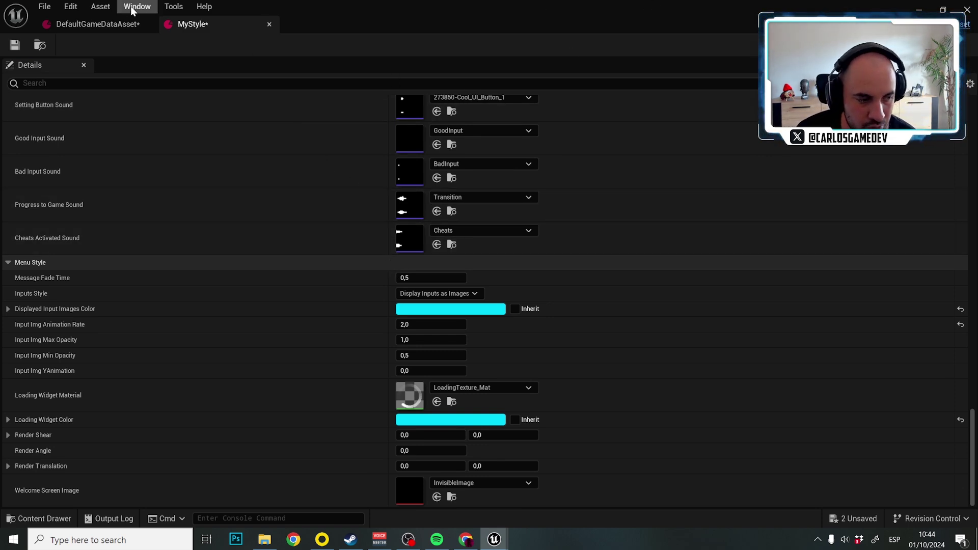
click(110, 87)
text(animat)
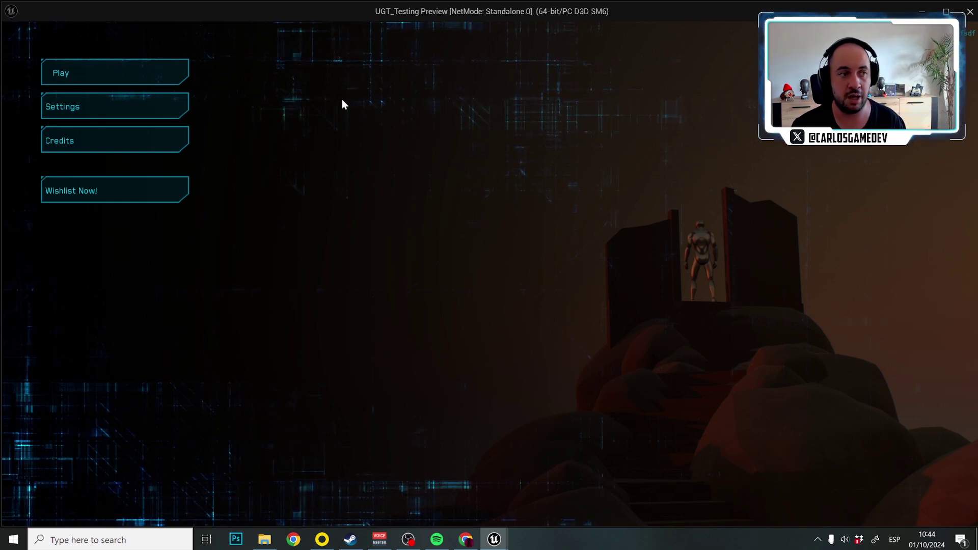
Step: Test MyStyle's hover in-out and selected-loop button animations in the preview, leaving both enabled
key(Escape)
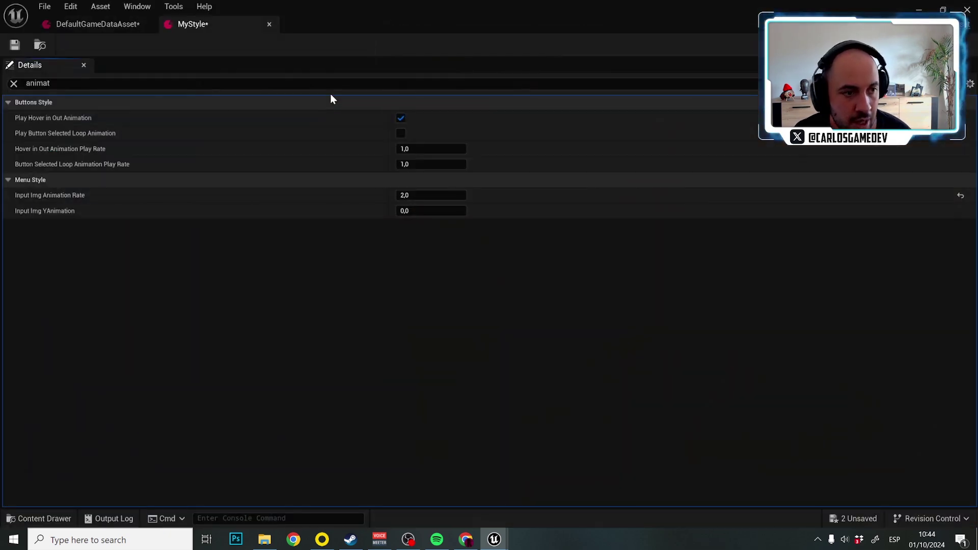
click(400, 119)
click(400, 133)
key(alt+p)
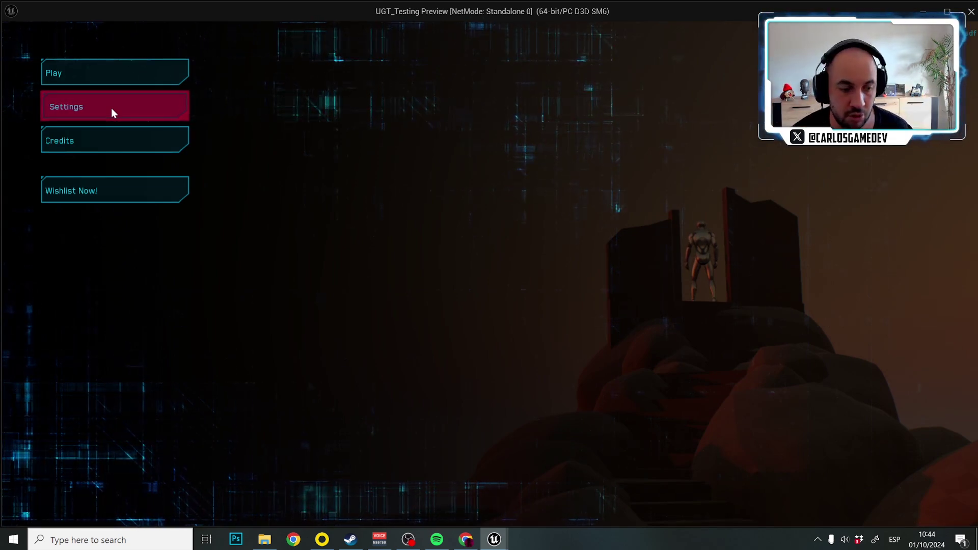
key(Escape)
click(401, 120)
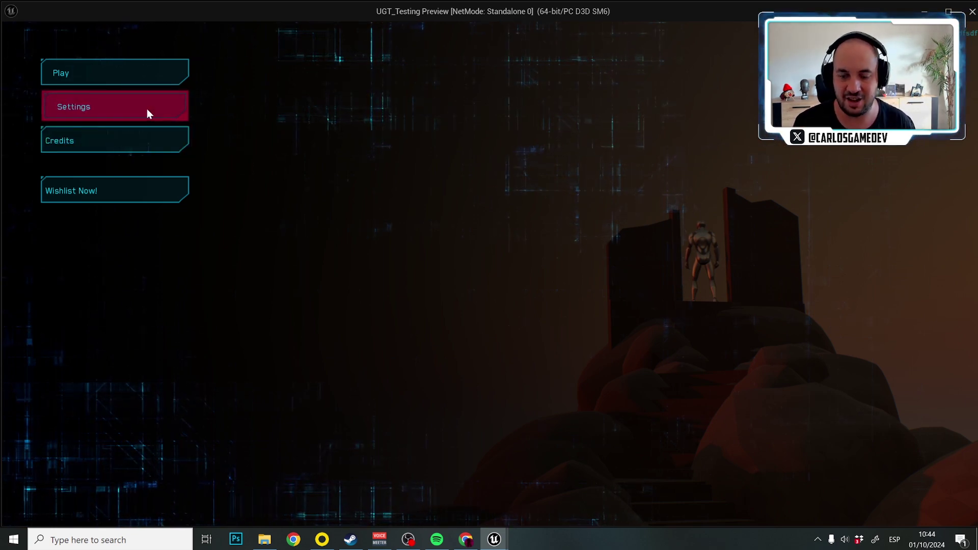
key(Escape)
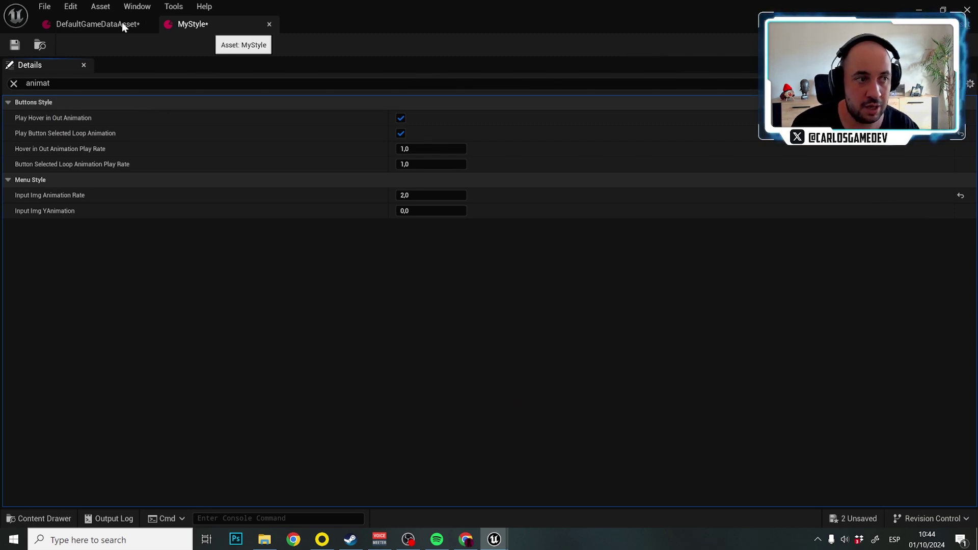
Step: Close MyStyle and open UGT_Button from UltraGameTemplate > Menus > Widgets in the content drawer
click(269, 25)
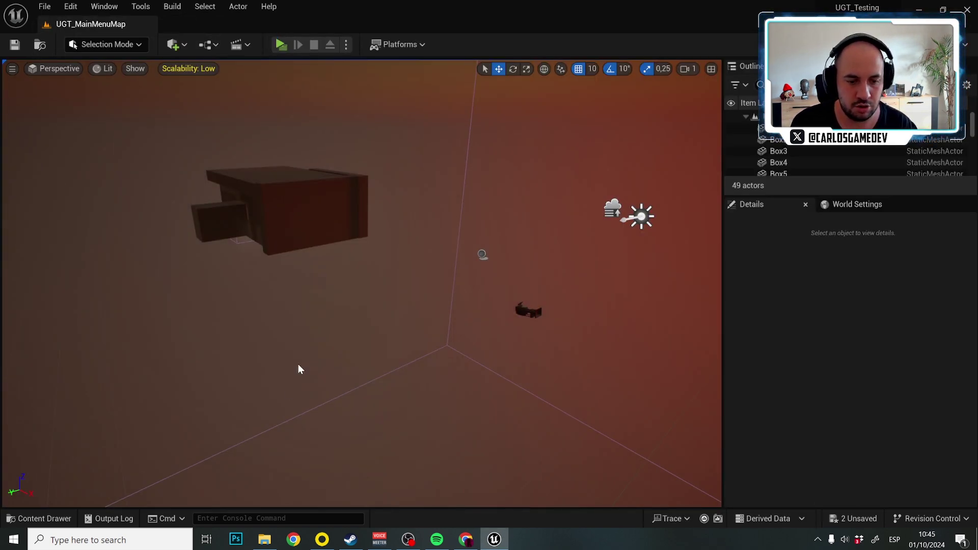
click(305, 214)
key(ctrl+space)
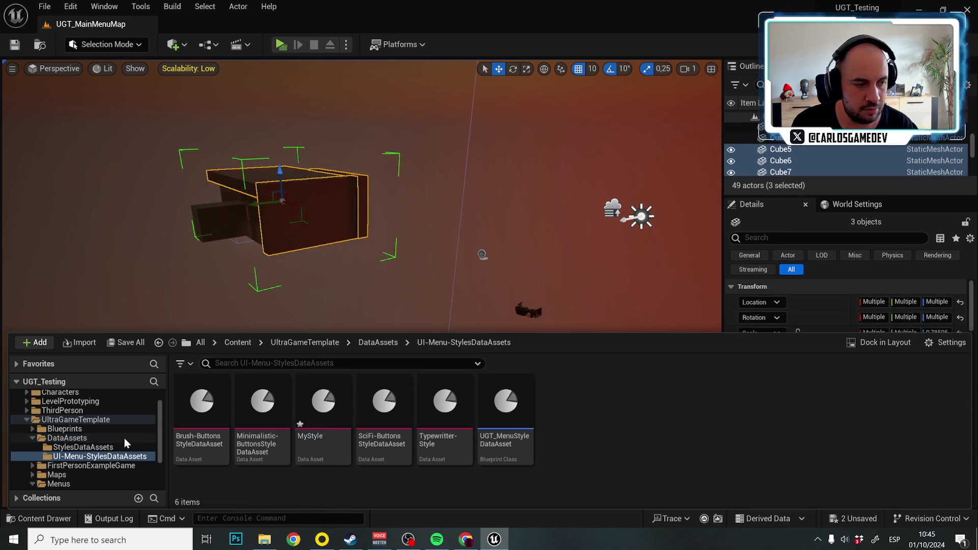
click(81, 420)
click(442, 411)
double_click(442, 410)
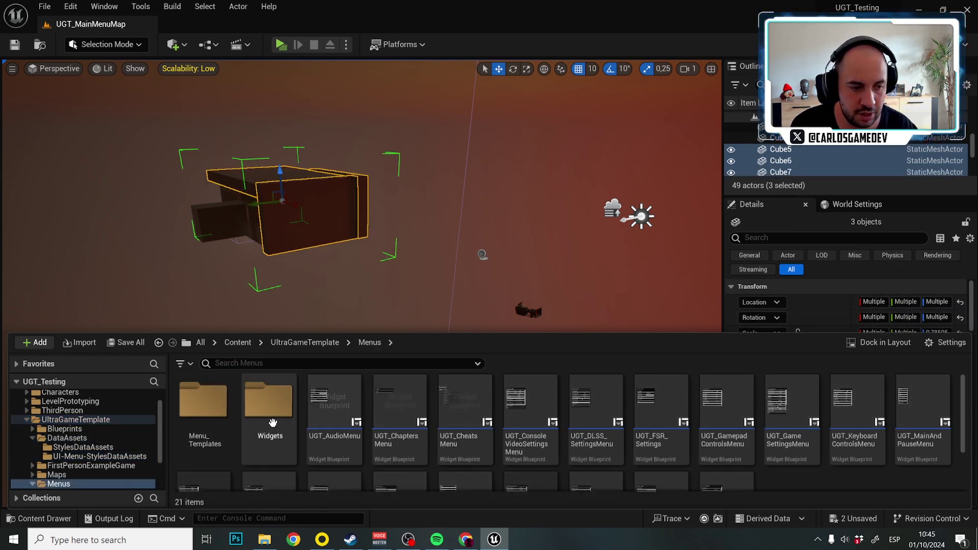
double_click(269, 402)
scroll(306, 417, down, 1)
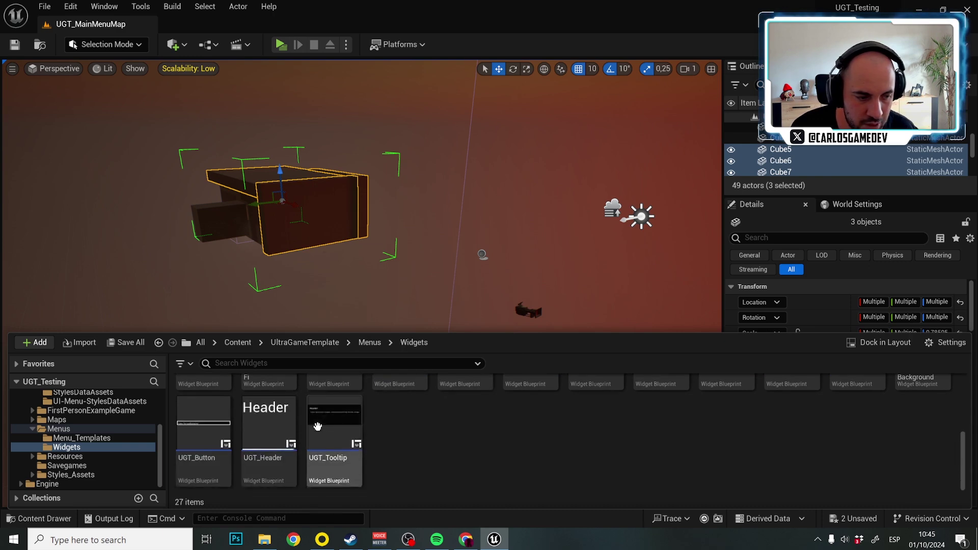
click(206, 467)
double_click(206, 467)
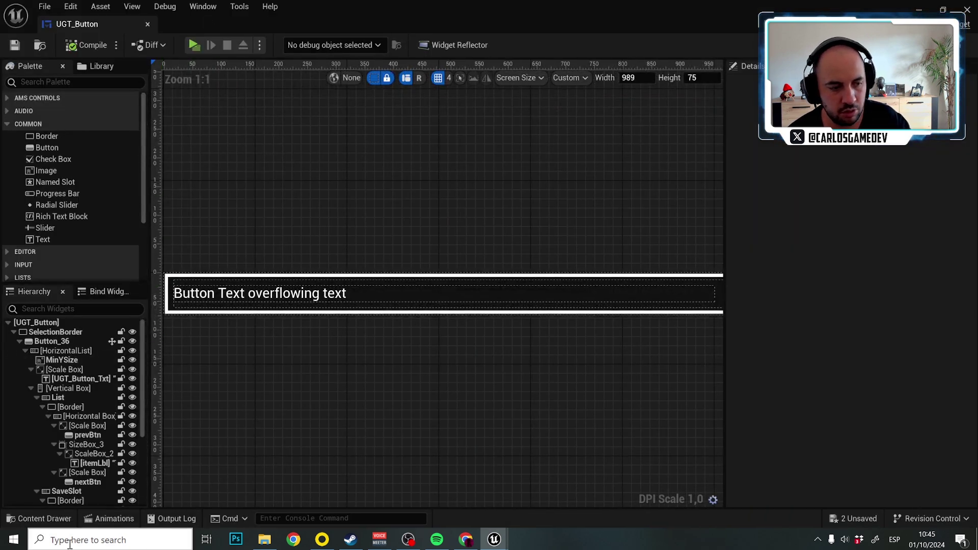
click(109, 519)
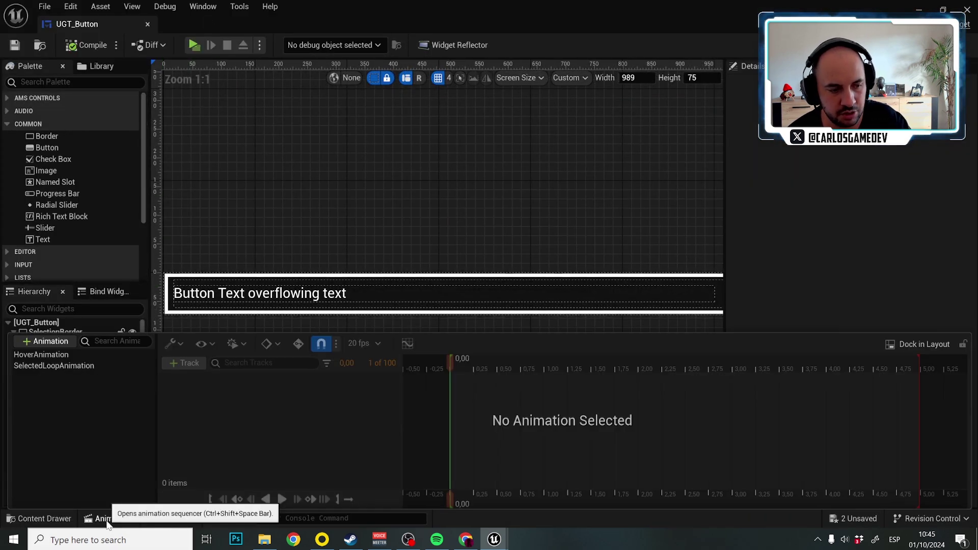
click(46, 357)
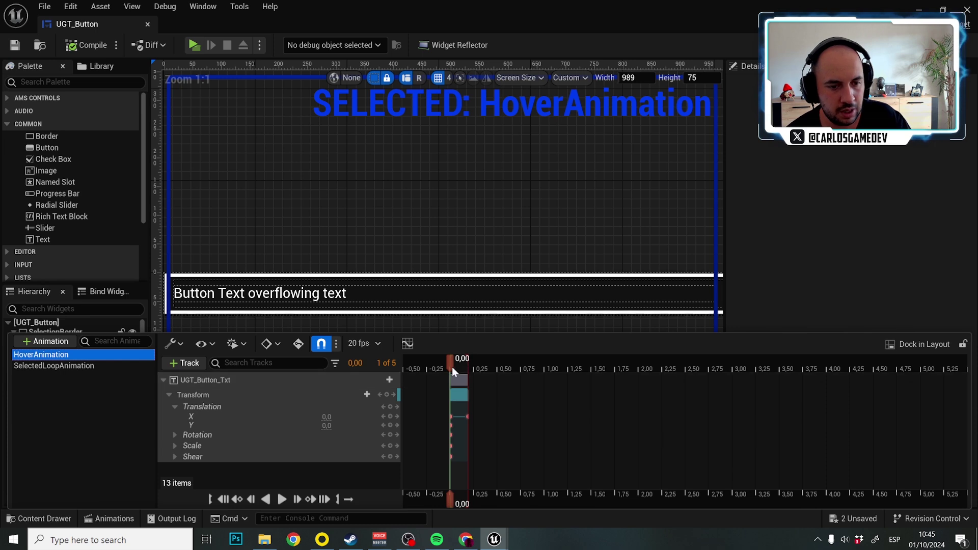
mouse_move(448, 365)
mouse_down()
mouse_move(475, 366)
mouse_move(456, 364)
mouse_up()
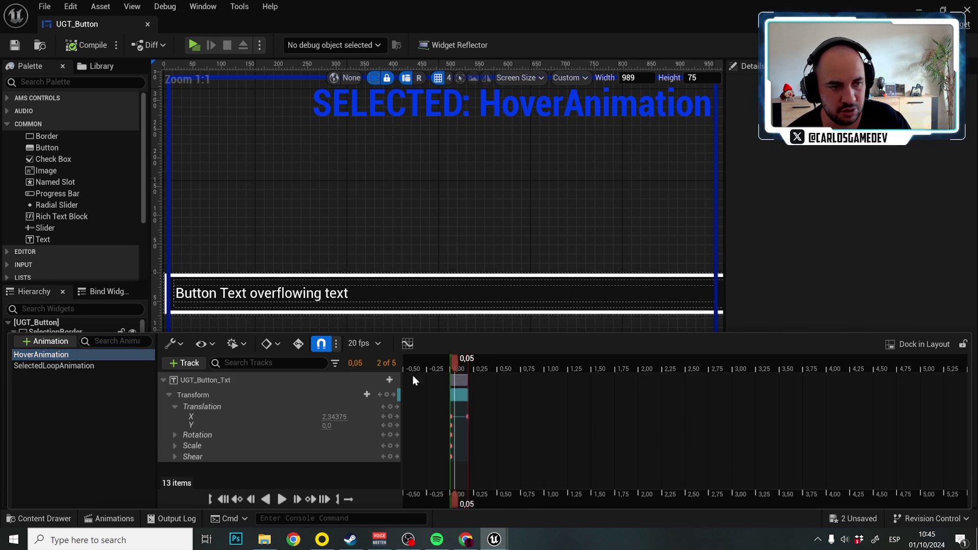
click(55, 366)
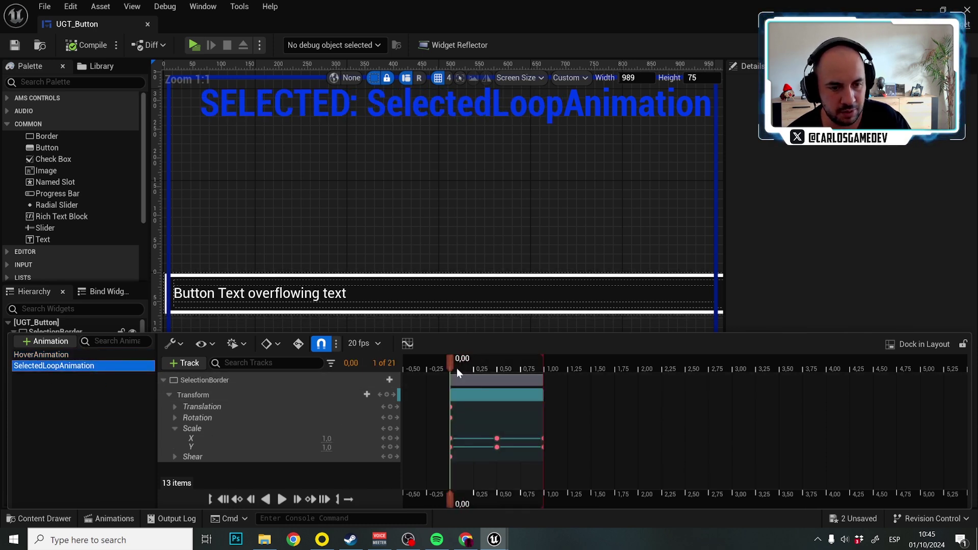
drag(451, 363, 475, 368)
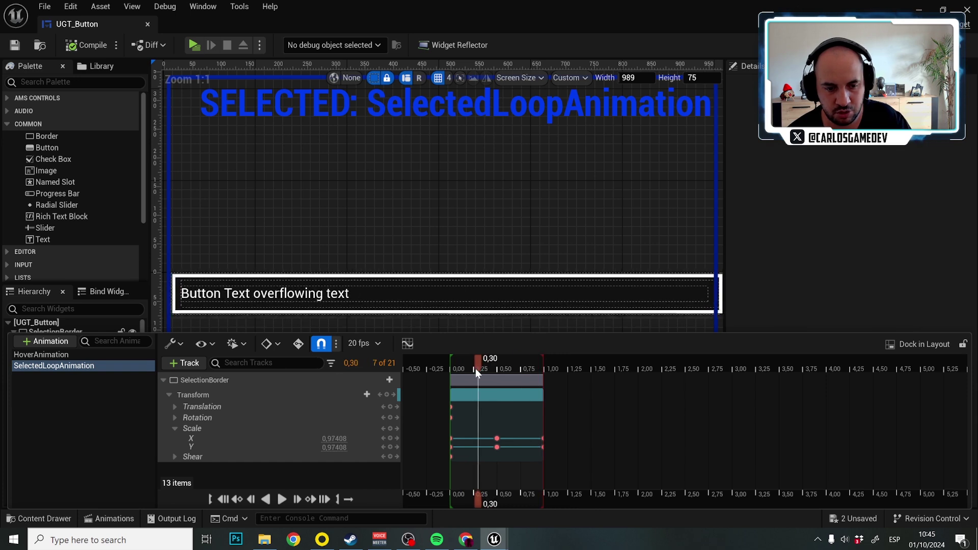
click(54, 357)
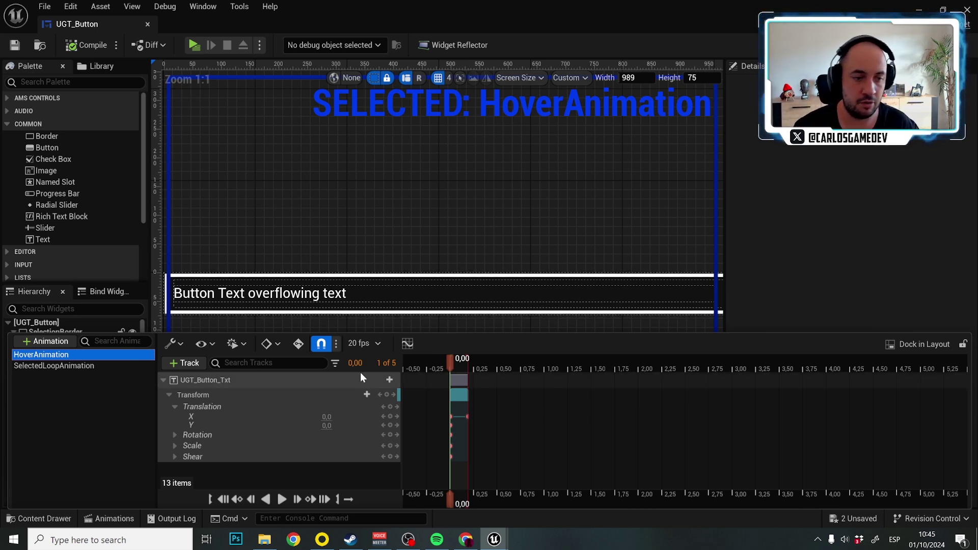
click(72, 366)
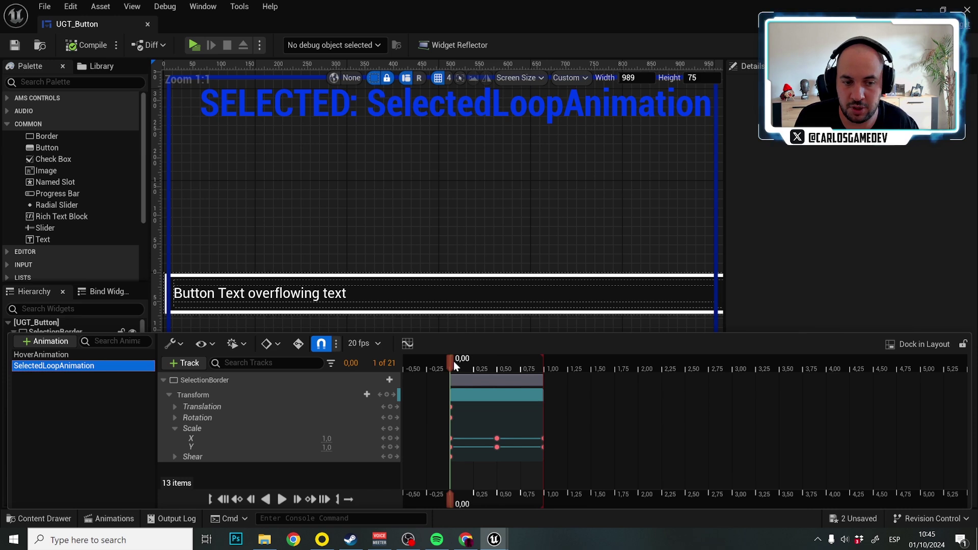
click(468, 364)
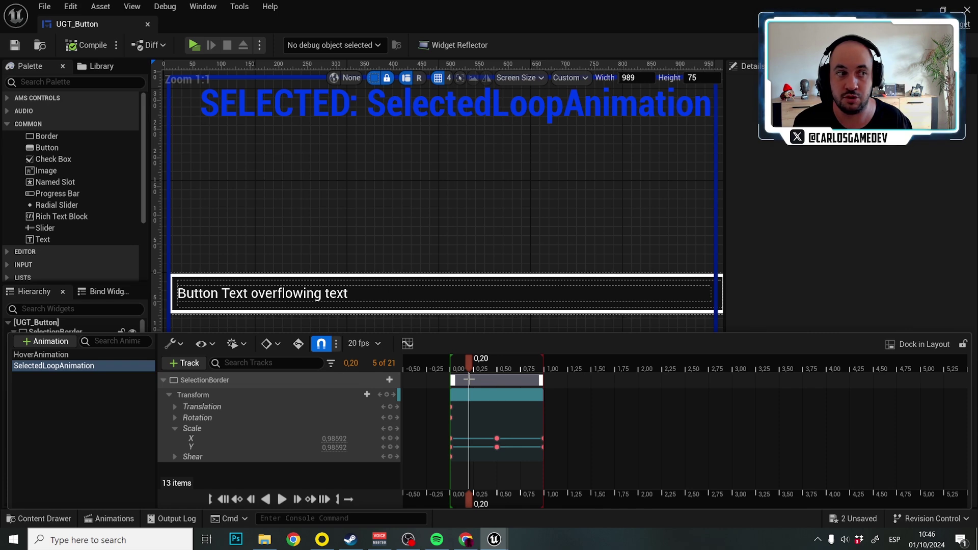
Step: Hide the Animations panel, close the UGT_Button editor, and deselect the three cubes in the viewport
click(65, 24)
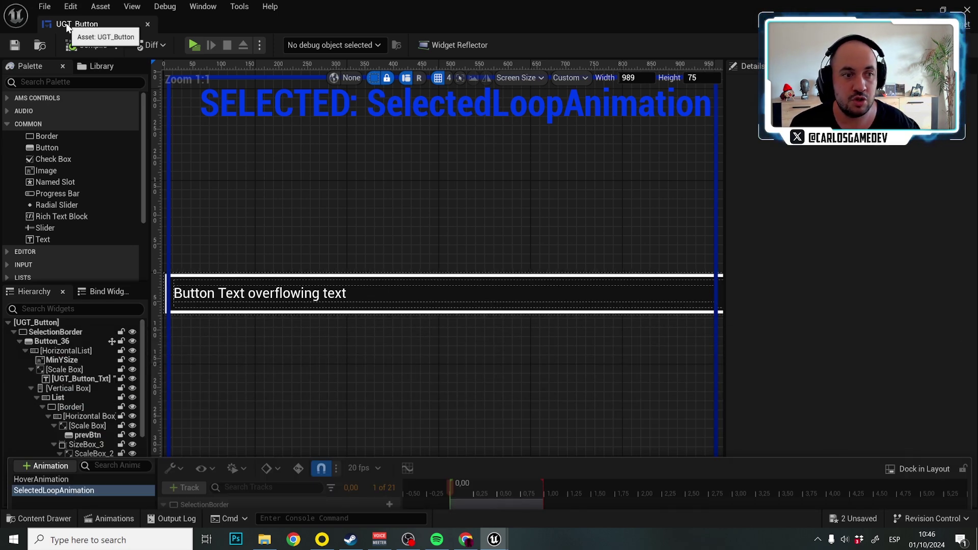
click(147, 24)
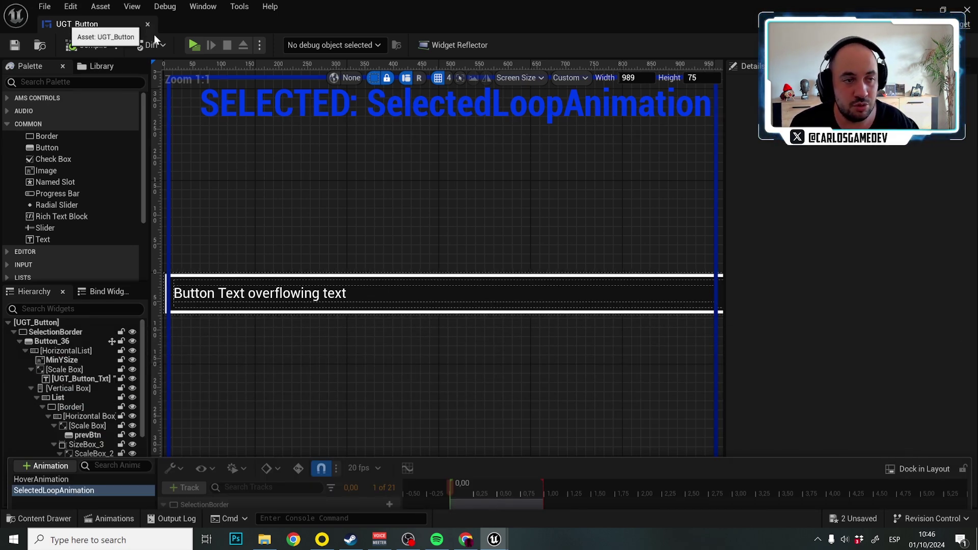
click(155, 307)
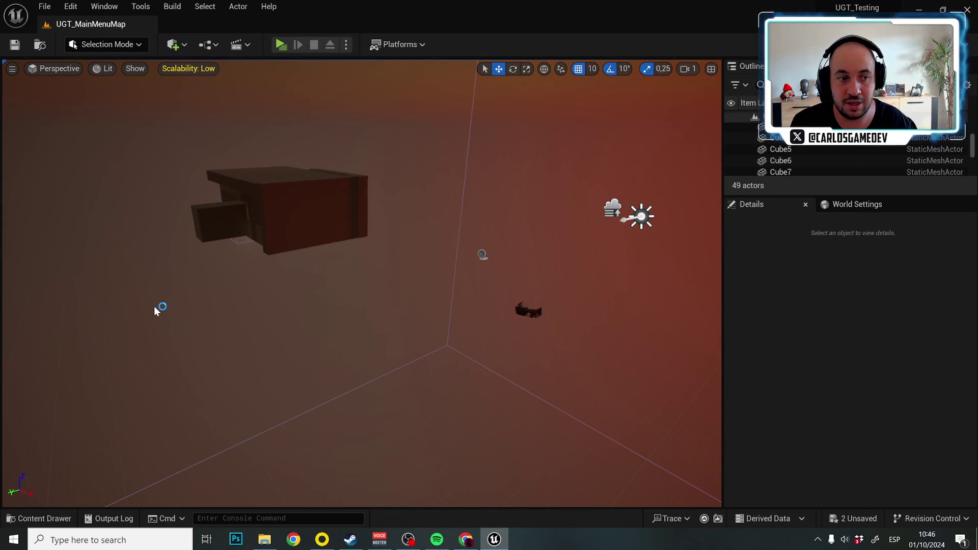